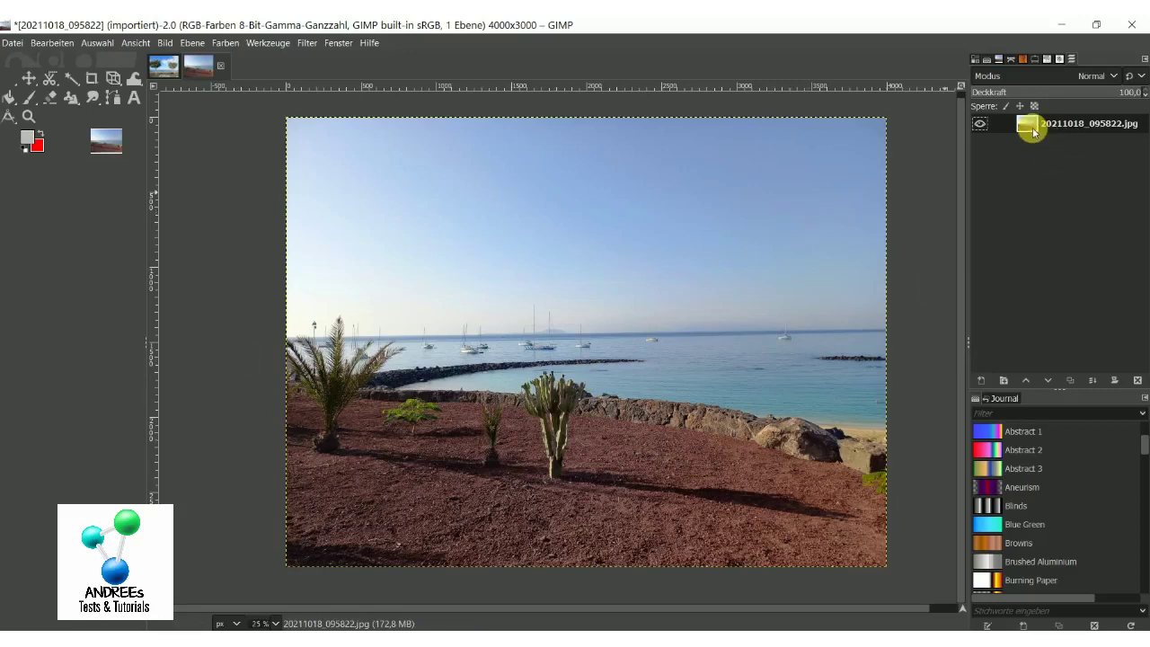
Add a text box over the sky and type 'Steine'
click(134, 97)
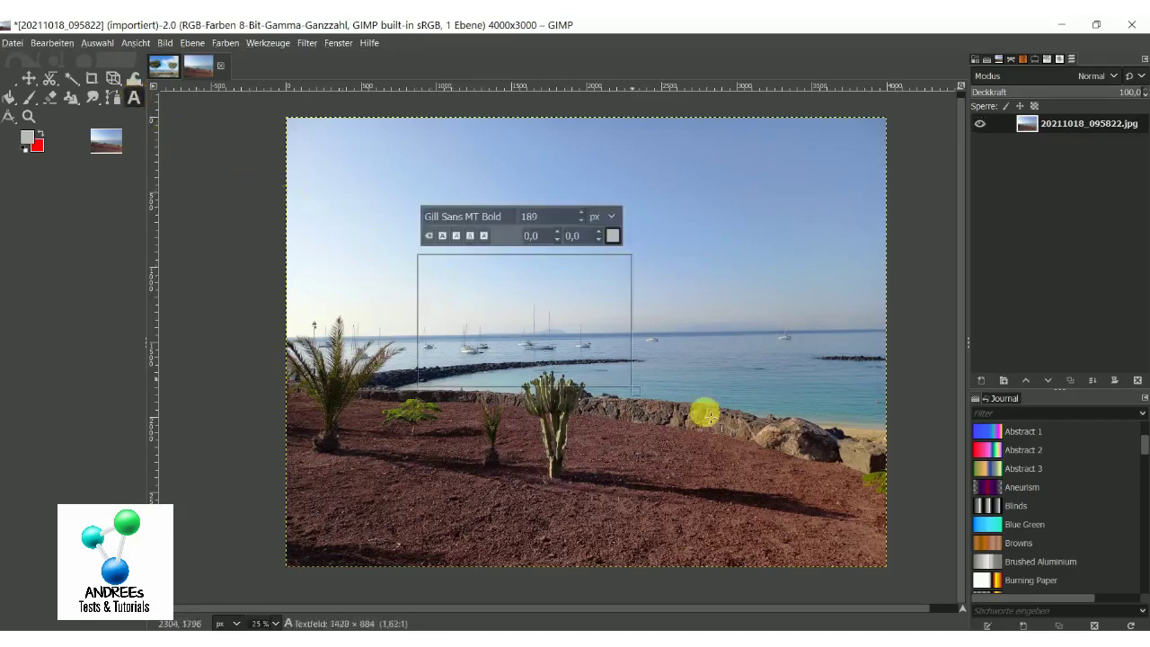
drag(418, 255, 798, 447)
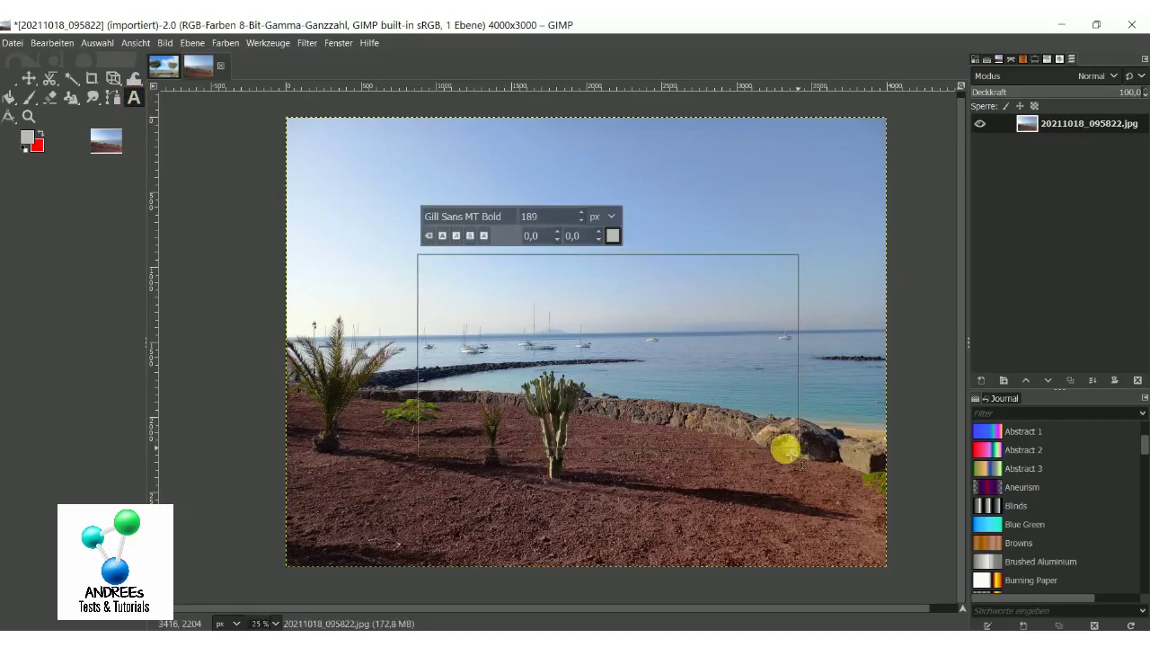
text(Steine)
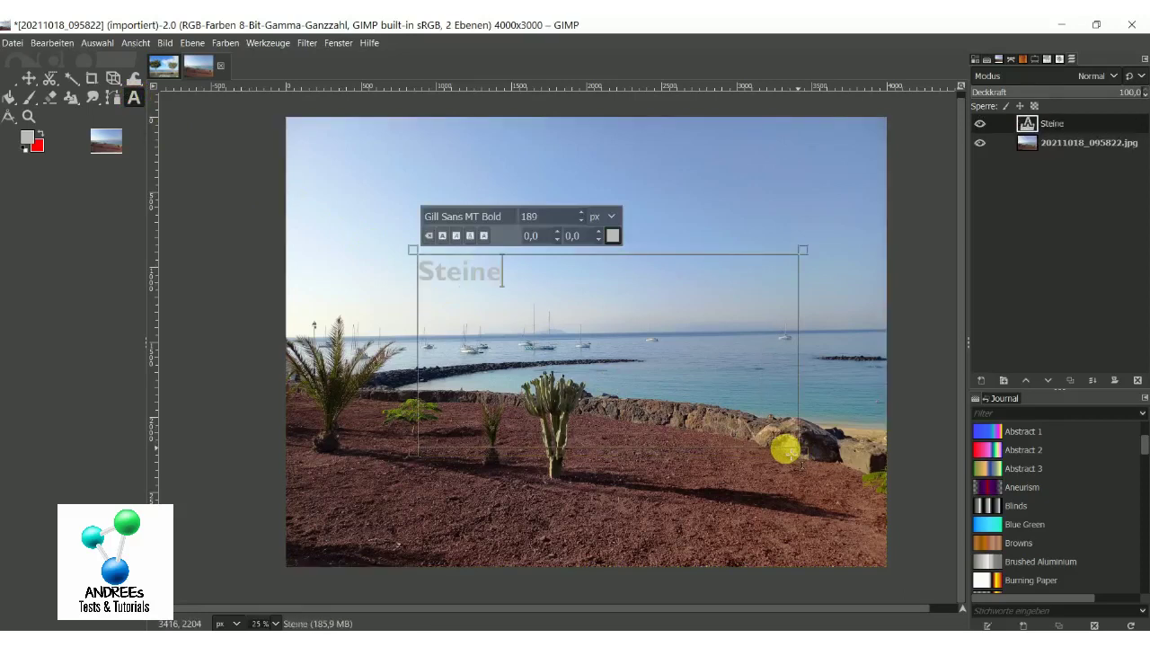
Select the word and enlarge its font size to 550 px
drag(505, 272, 409, 274)
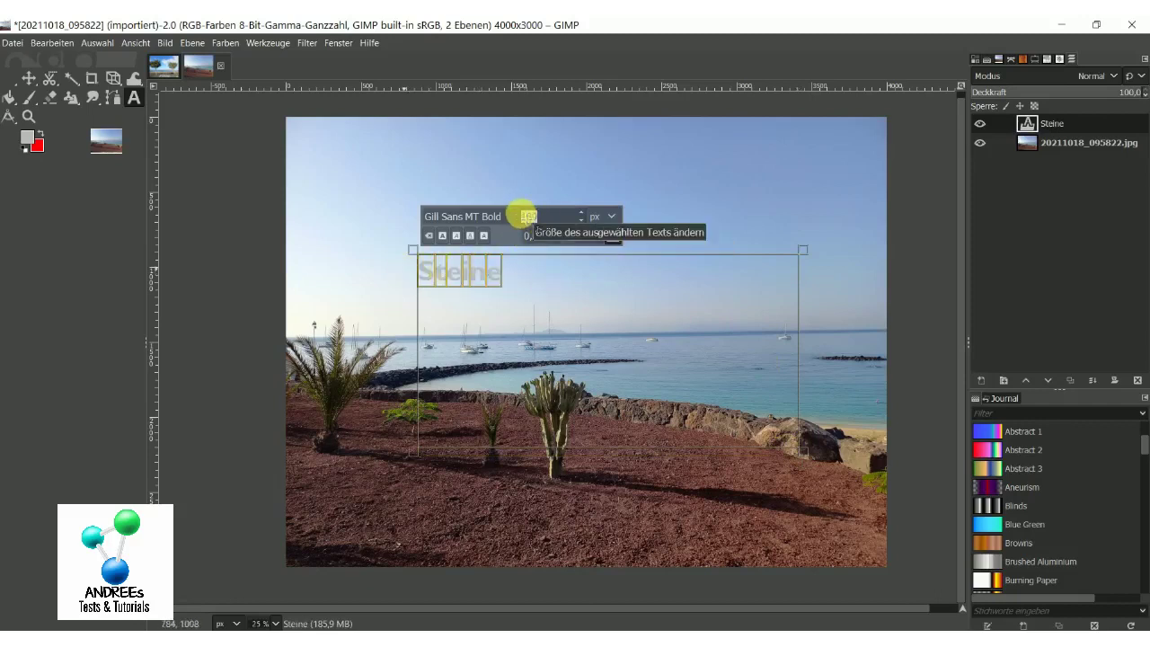
double_click(528, 216)
text(40)
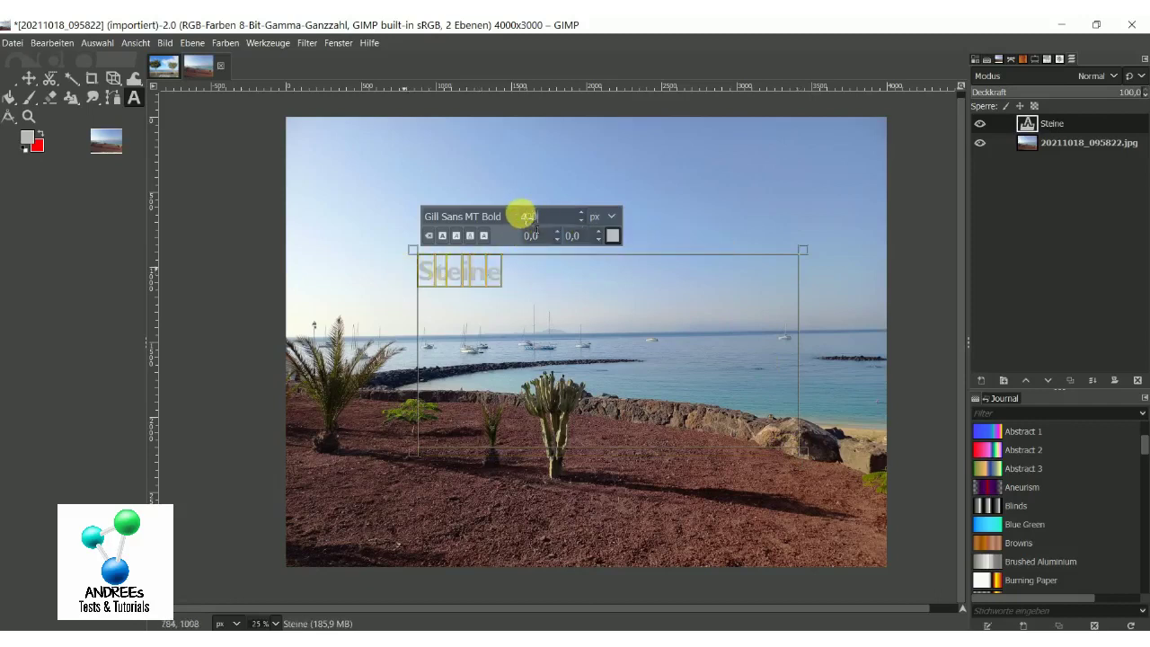
text(0)
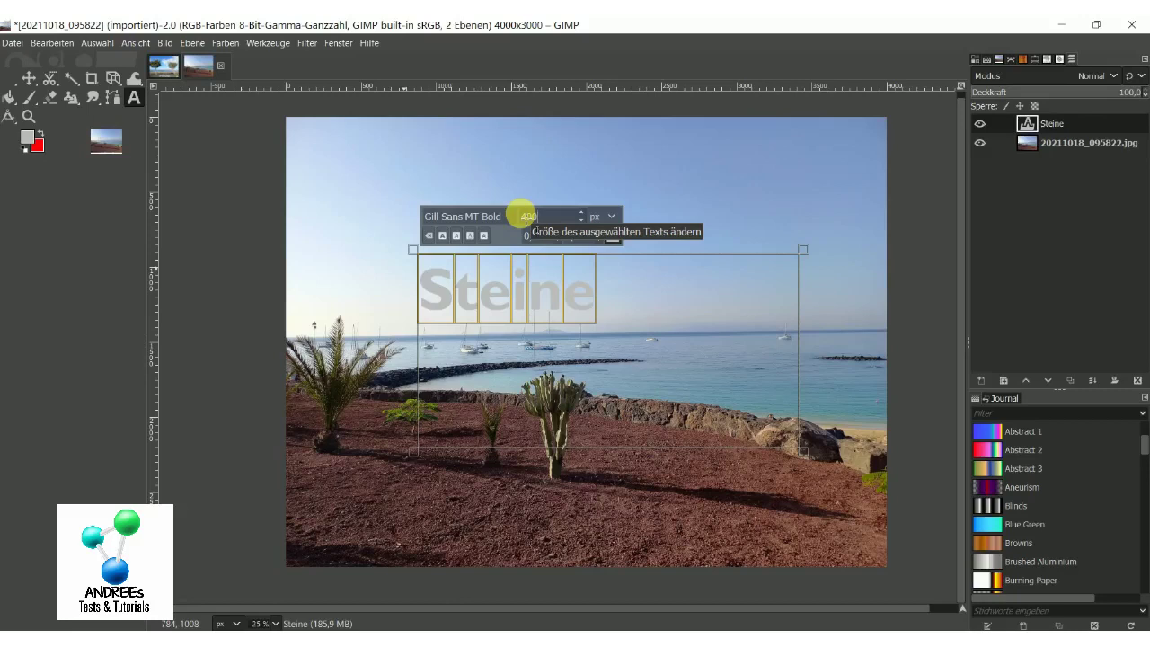
drag(545, 216, 519, 216)
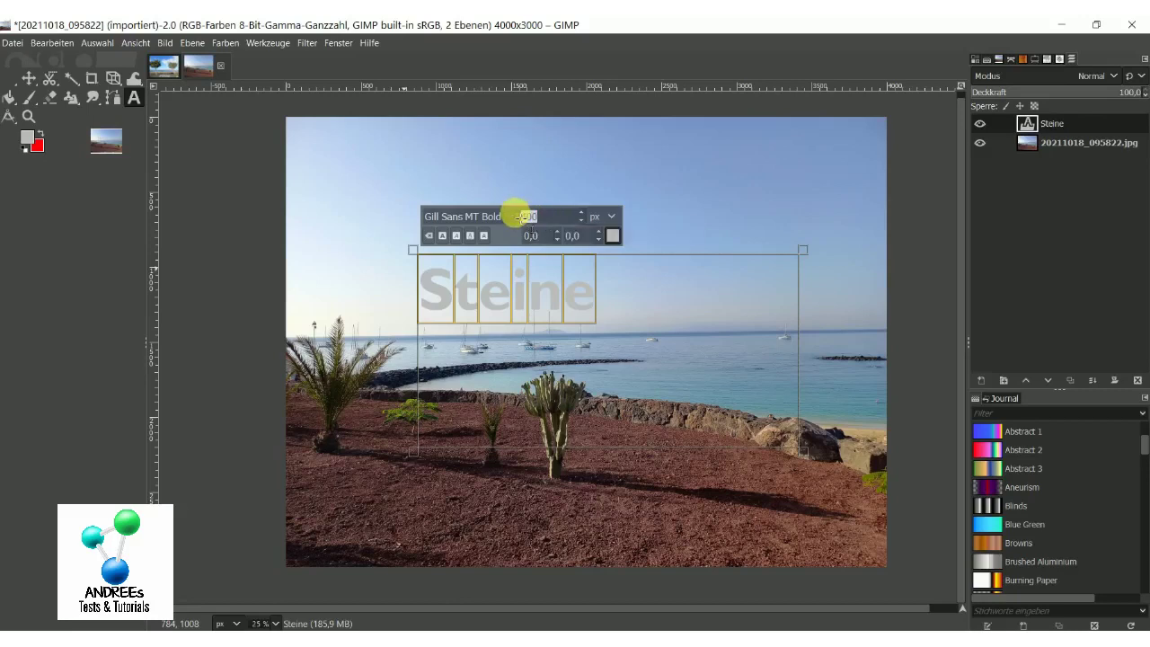
text(500)
key(Return)
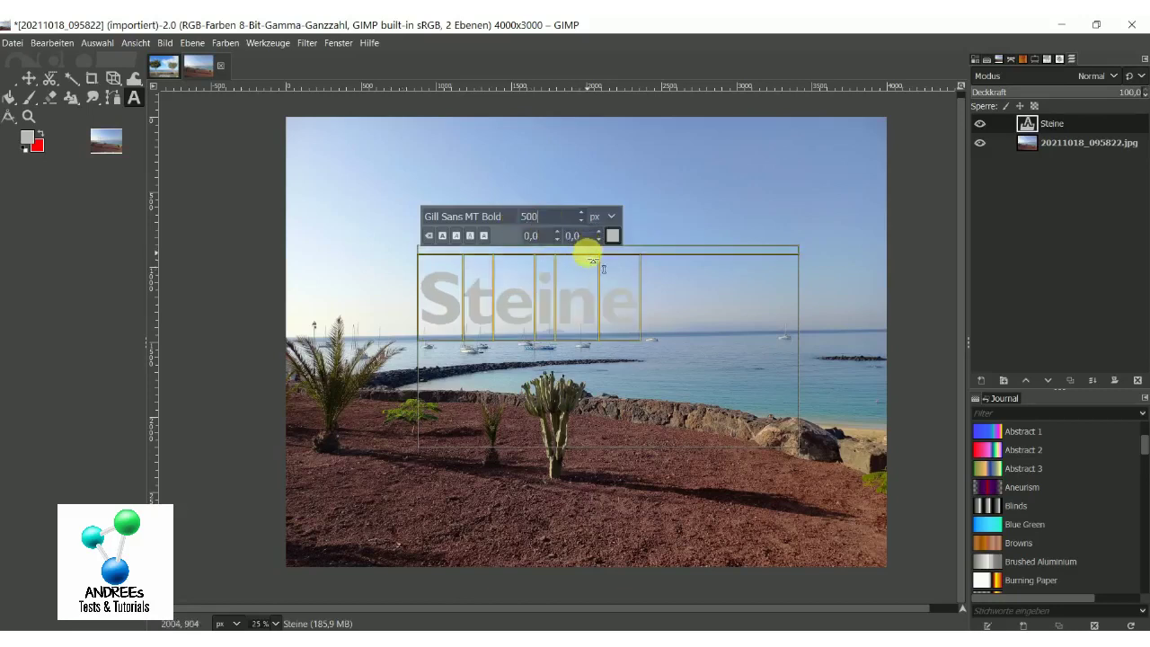
double_click(530, 217)
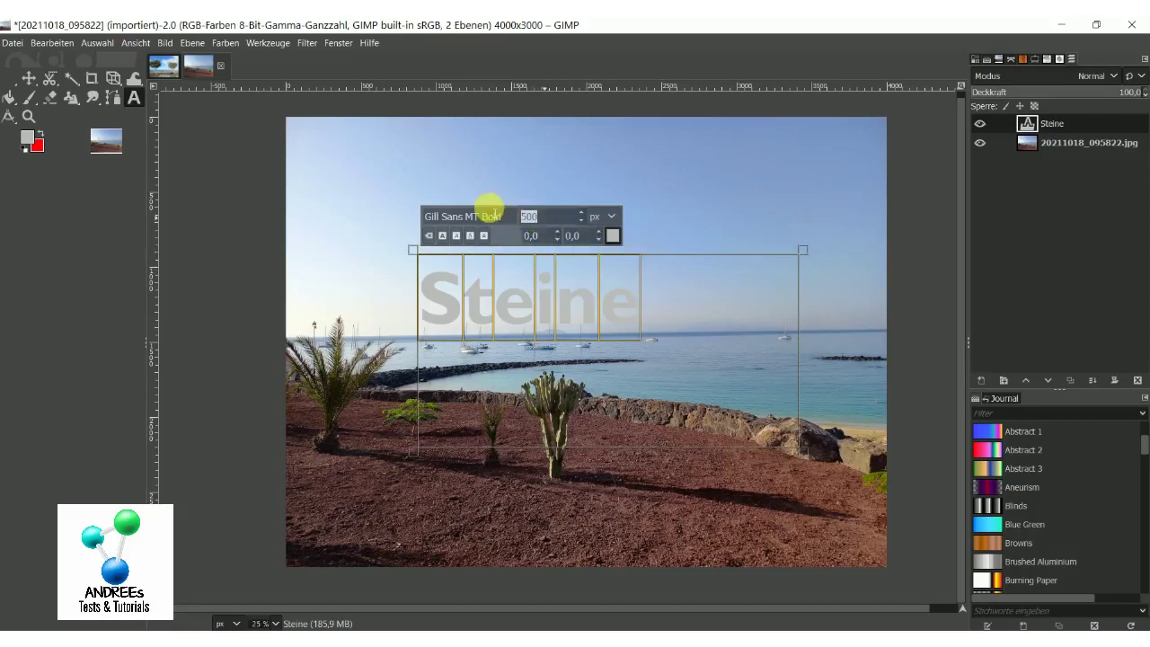
text(550)
key(Return)
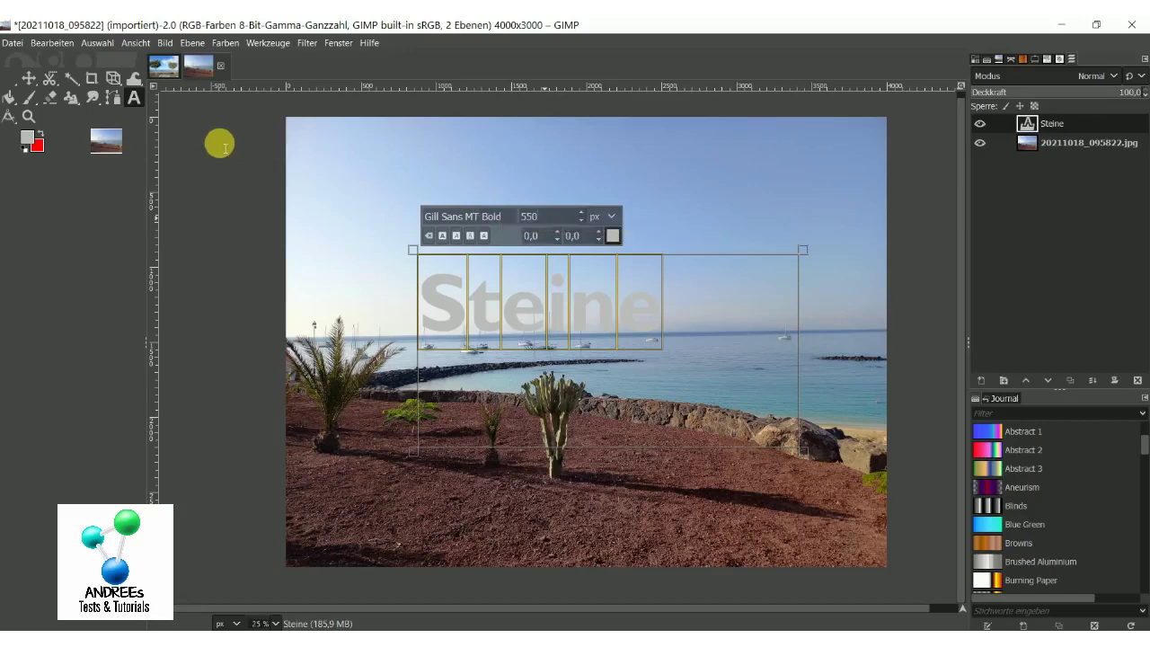
click(306, 43)
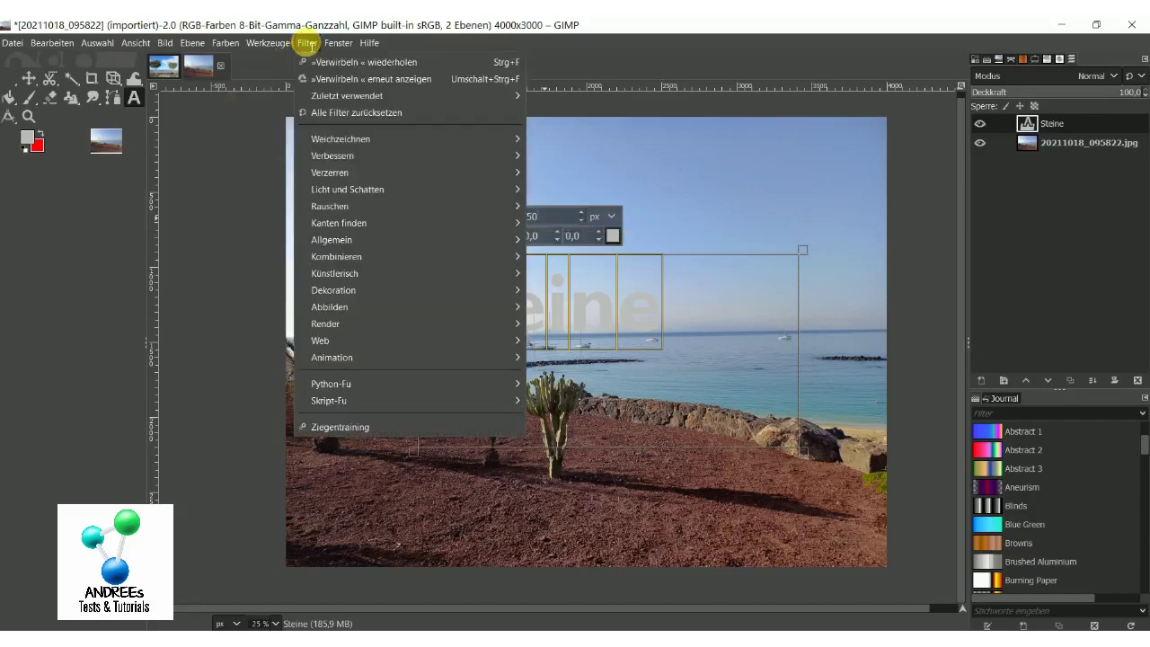
mouse_move(329, 206)
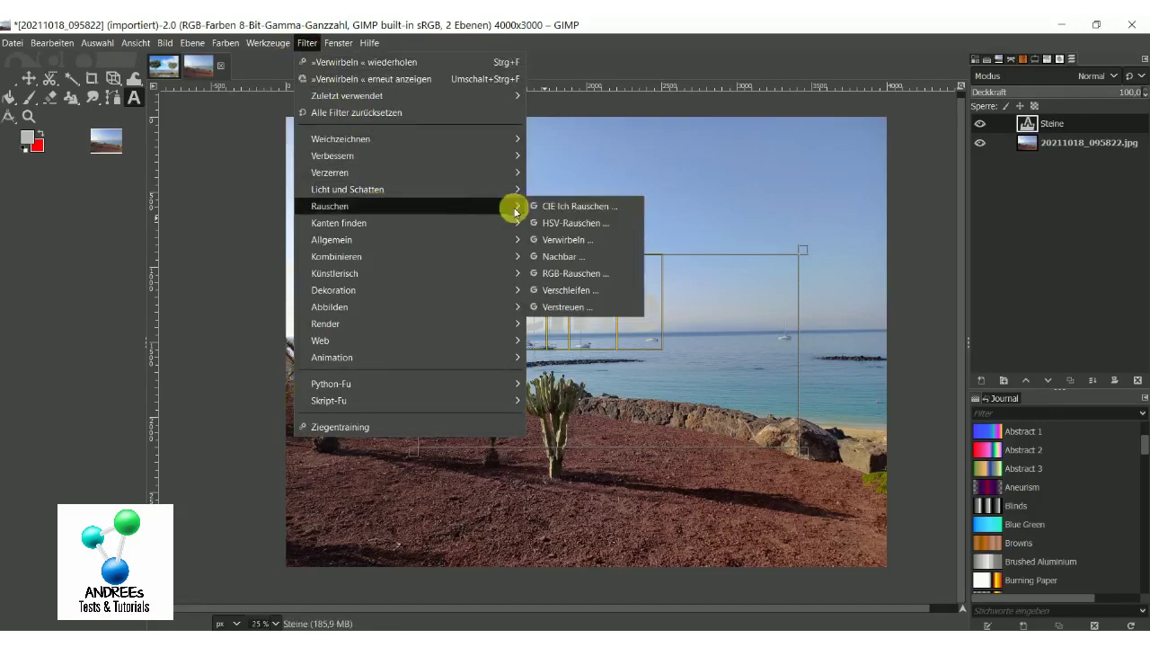
Apply Verwirbeln noise to the Steine text at 16.49% randomness with 4 repeats
click(565, 241)
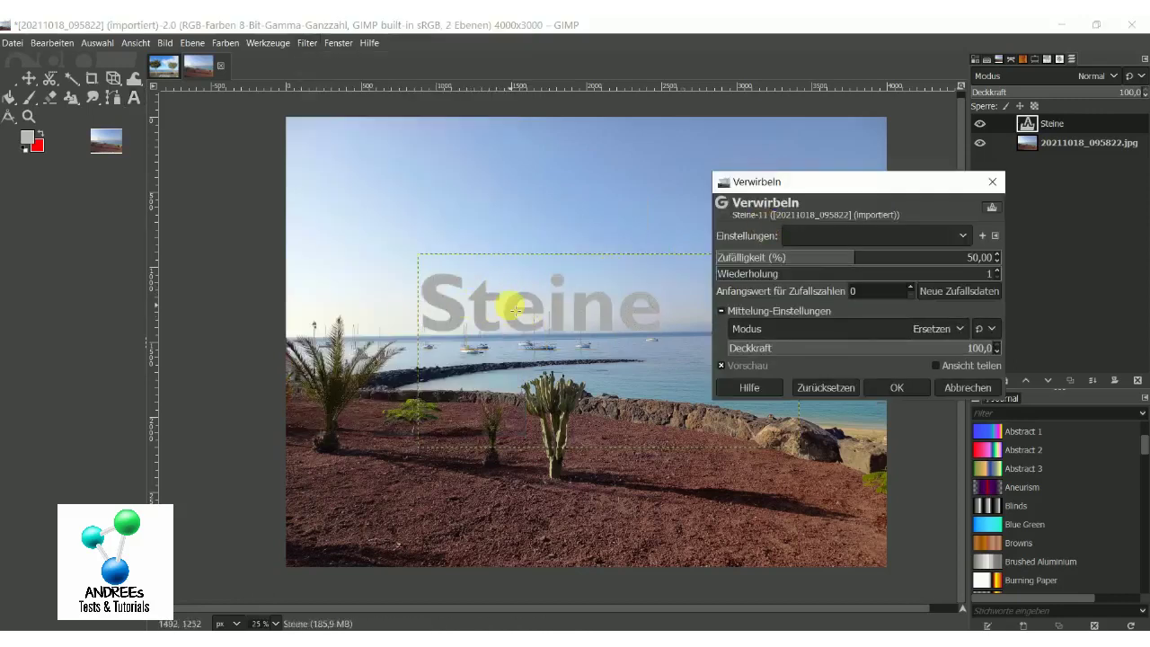
ctrl+scroll(516, 307, up, 1)
ctrl+scroll(538, 296, up, 1)
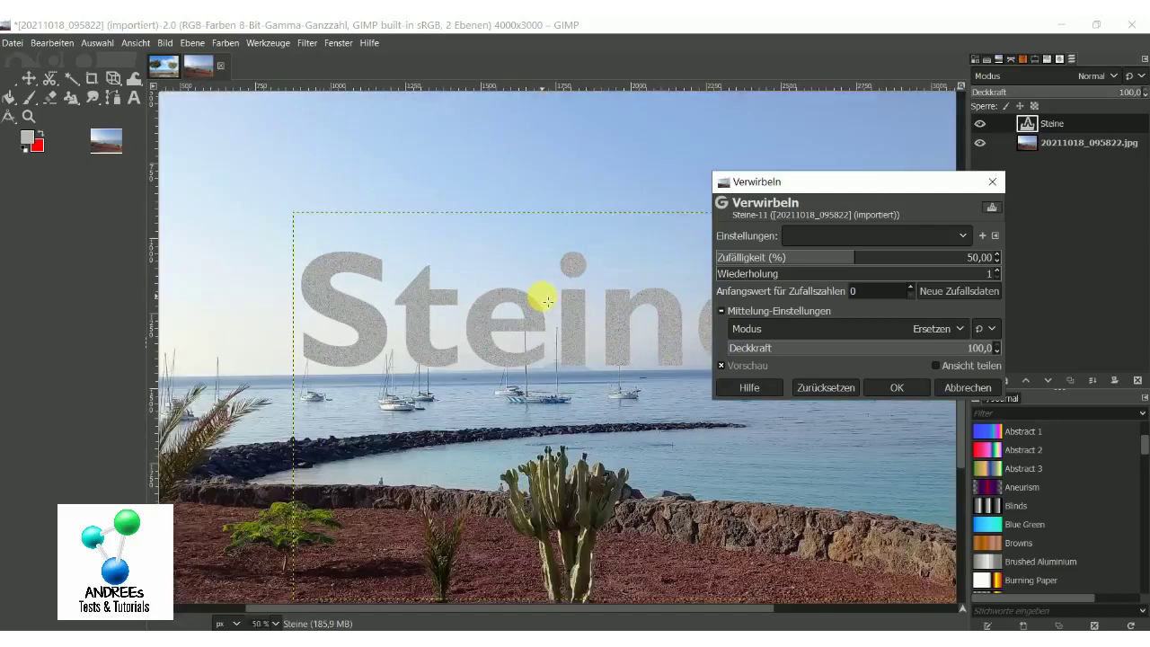
ctrl+scroll(543, 300, up, 1)
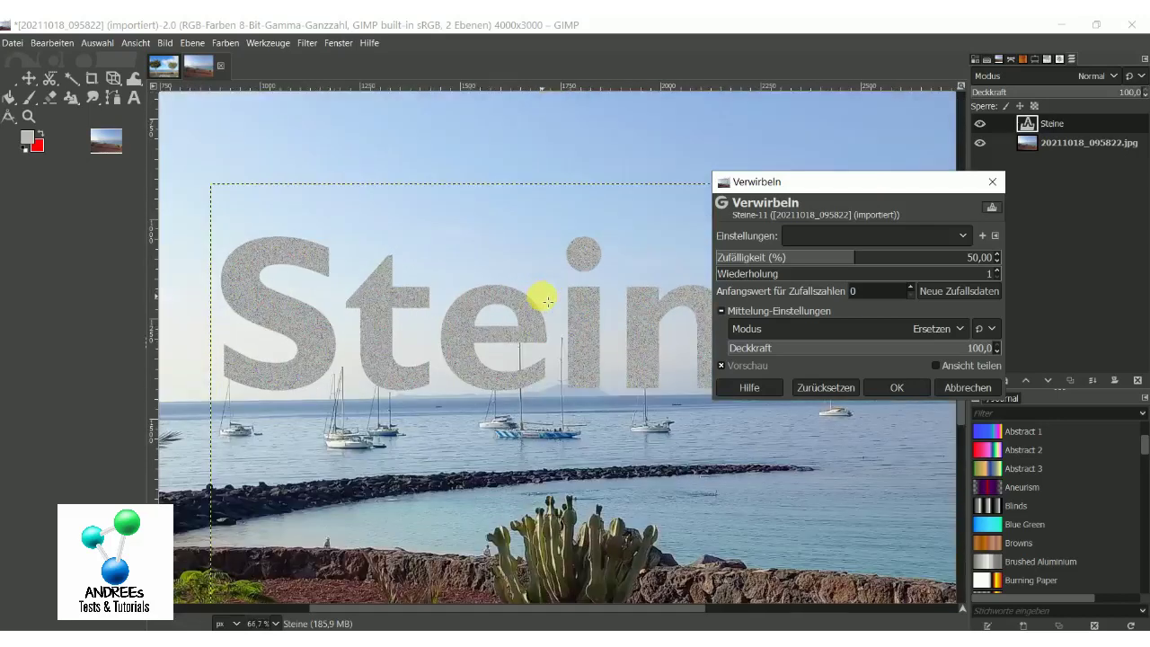
ctrl+scroll(547, 302, down, 1)
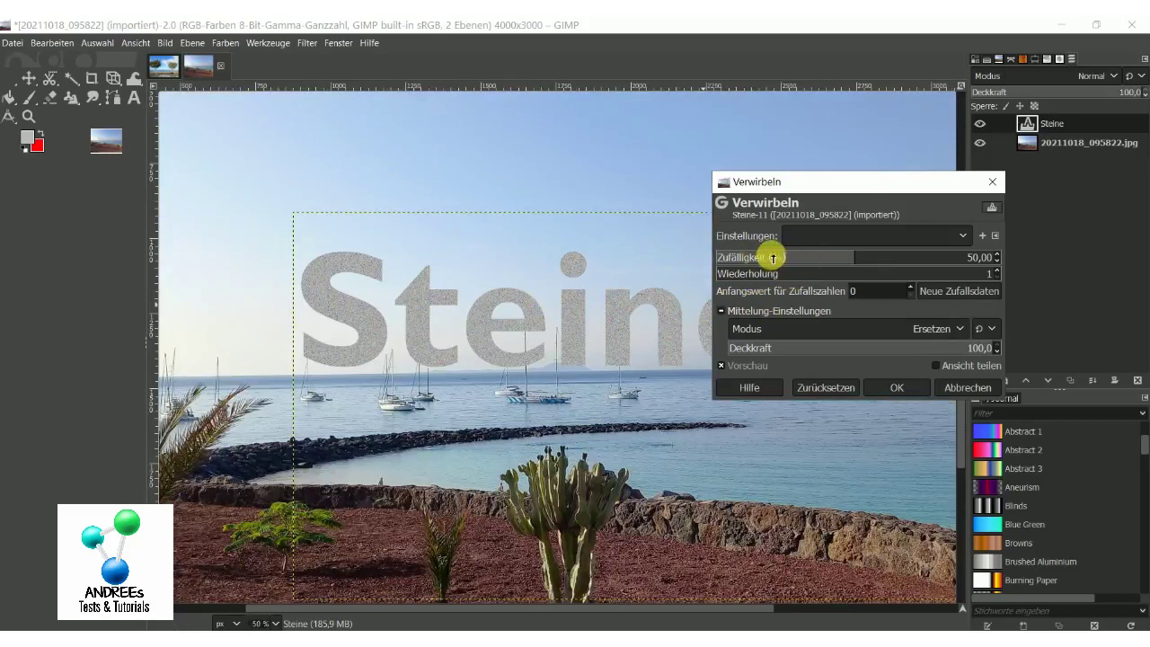
mouse_move(772, 258)
mouse_down()
mouse_move(955, 256)
mouse_move(903, 256)
mouse_up()
click(744, 272)
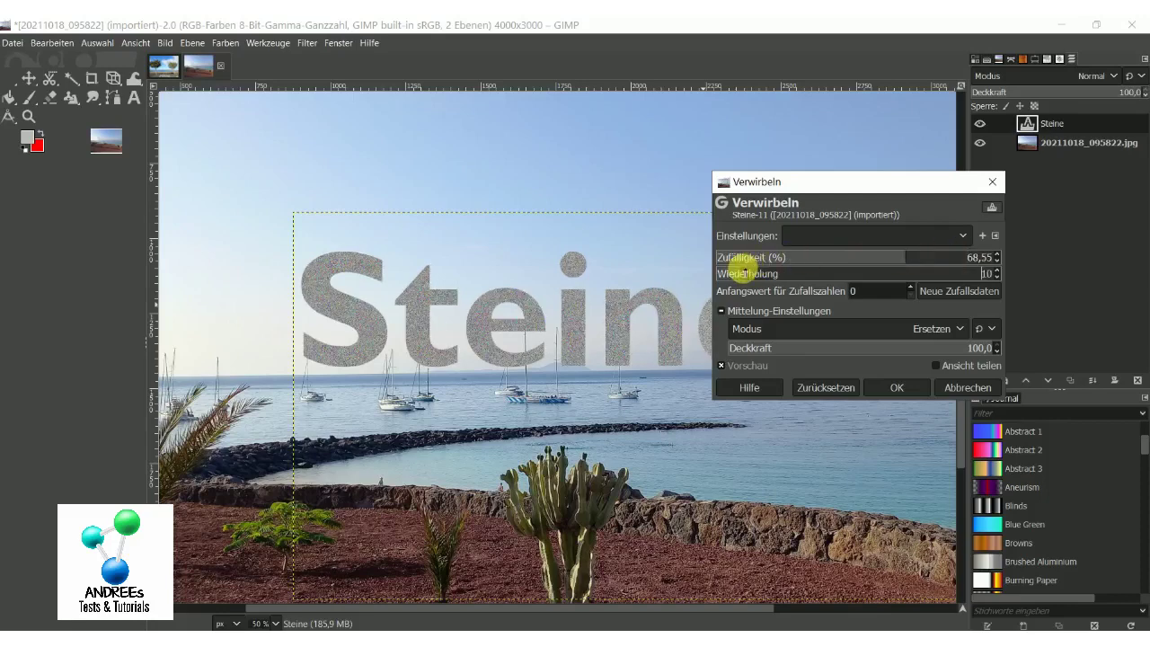
mouse_move(743, 272)
mouse_down()
mouse_move(889, 280)
mouse_move(765, 257)
mouse_move(726, 267)
mouse_move(808, 257)
mouse_move(764, 252)
mouse_up()
text(4)
click(782, 258)
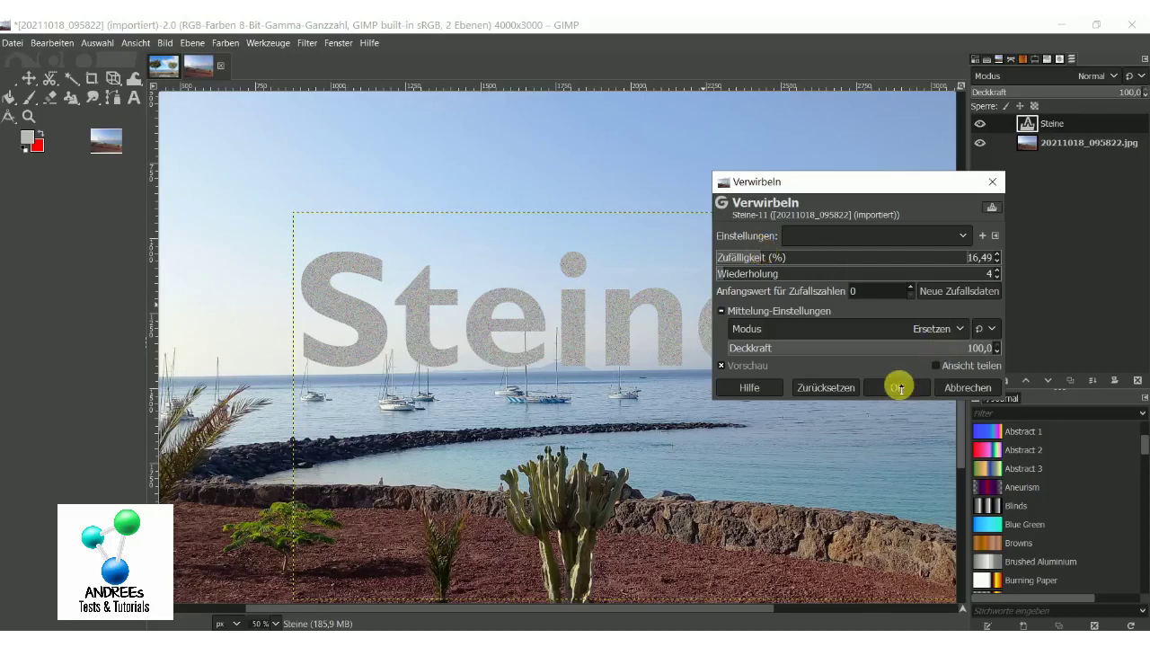
click(899, 387)
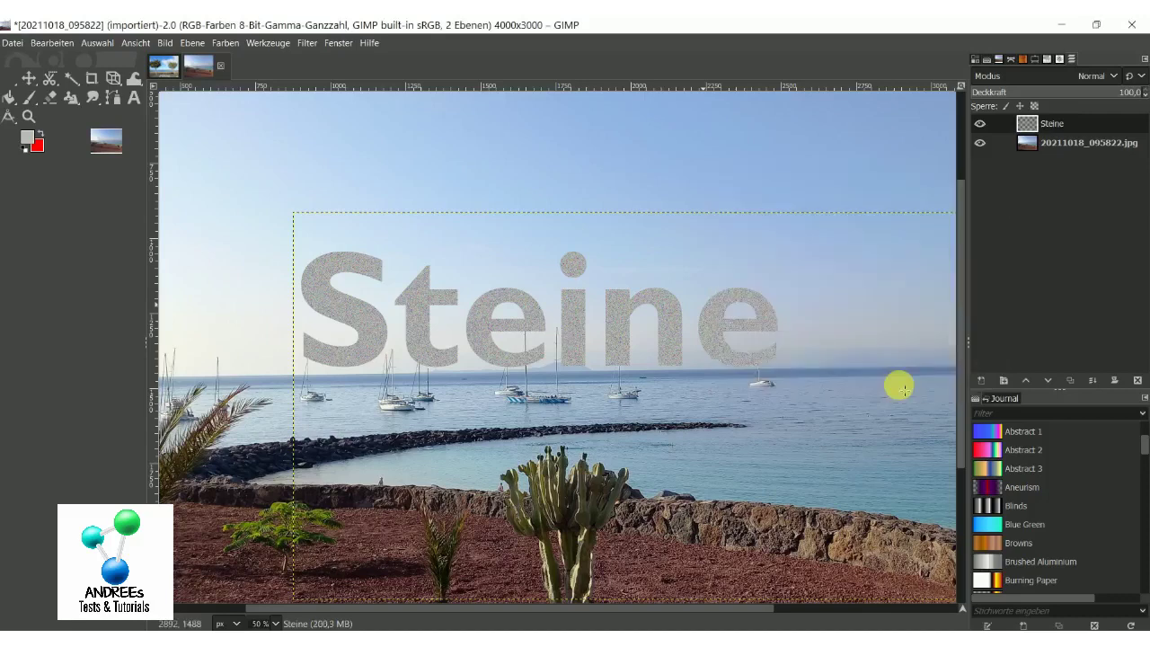
Start a Long Shadow filter on the Steine lettering
scroll(683, 406, down, 1)
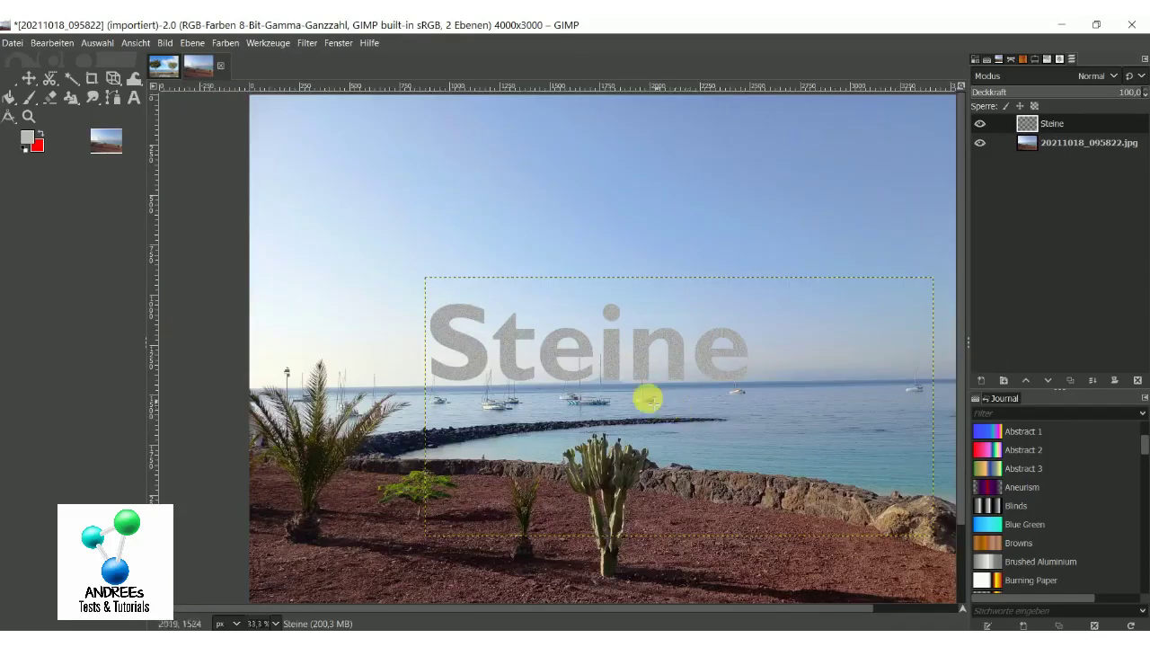
scroll(645, 399, down, 1)
scroll(777, 359, up, 1)
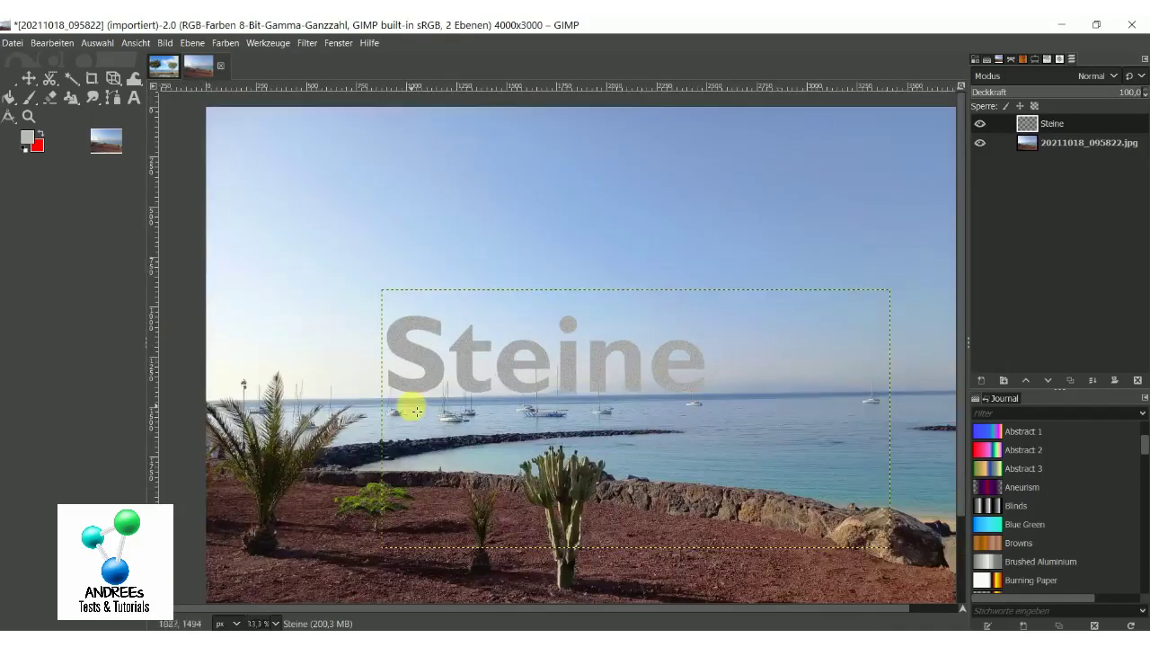
scroll(411, 402, down, 1)
scroll(535, 391, up, 1)
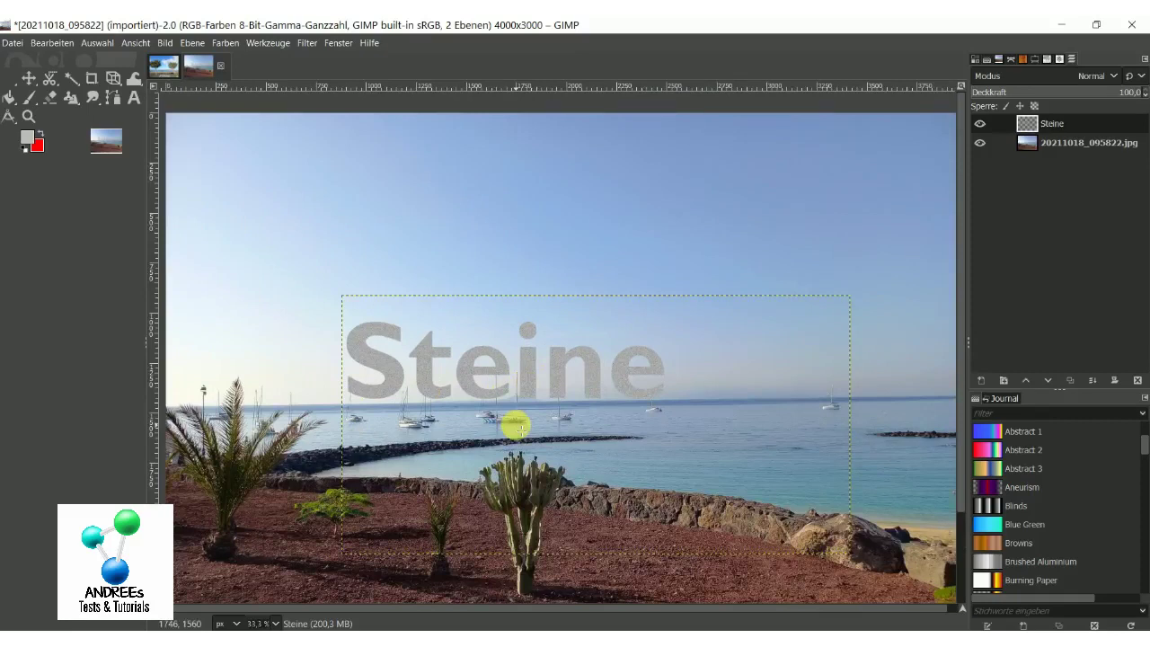
click(308, 43)
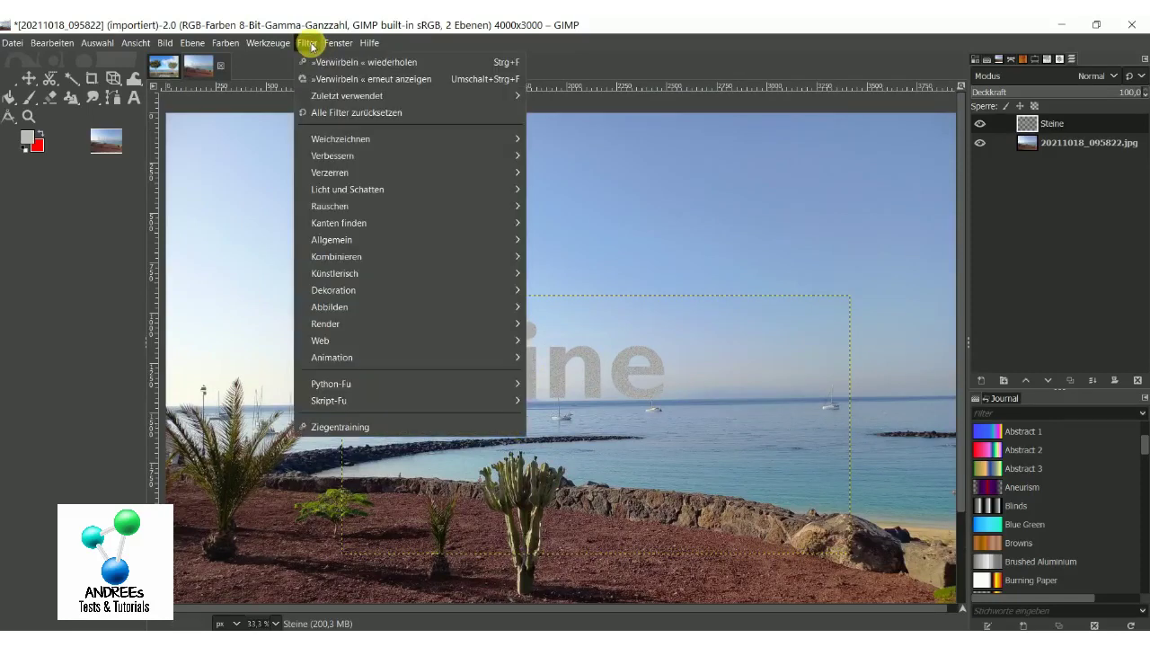
mouse_move(347, 188)
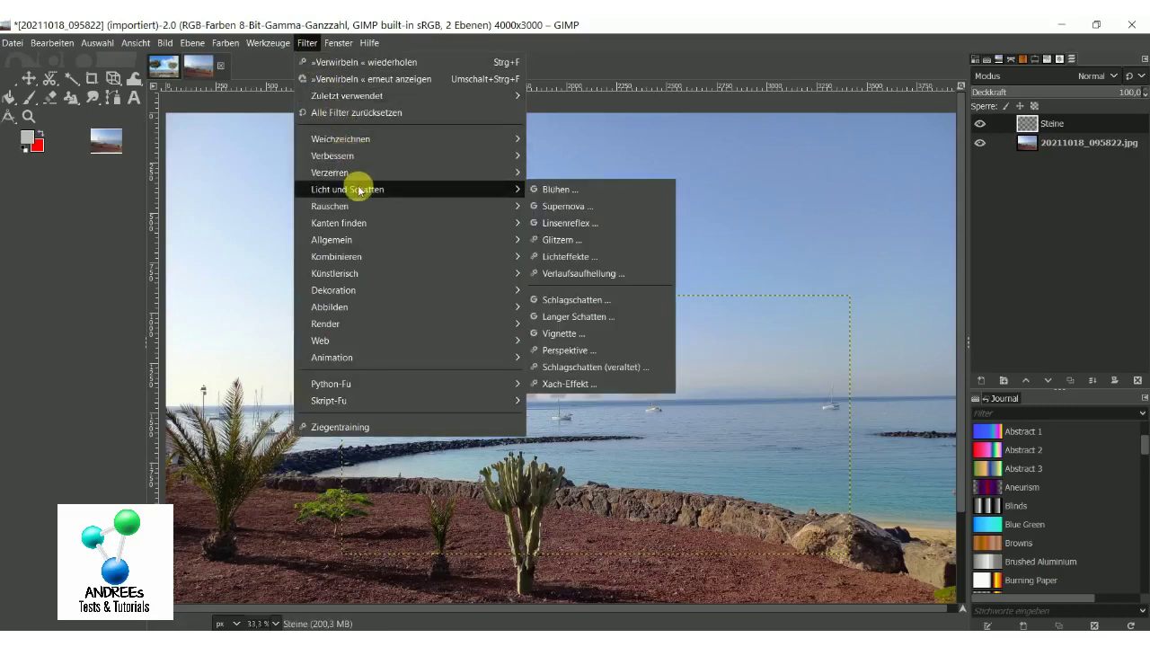
click(588, 316)
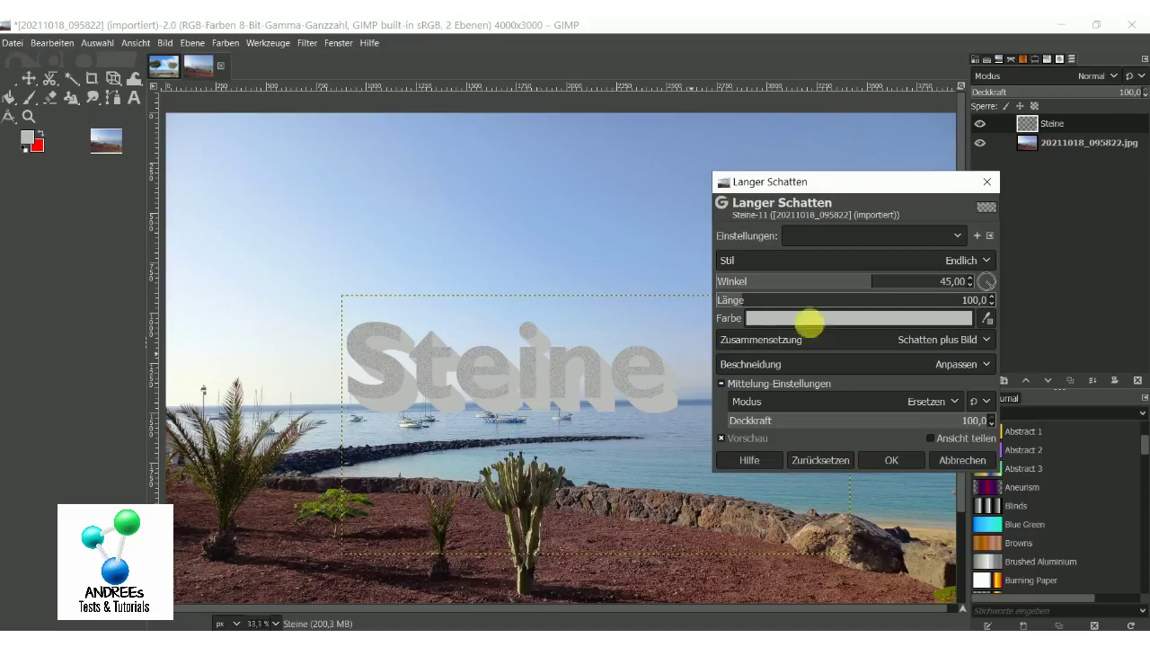
Set shadow angle 42.40, length 59.7 and a slightly darker grey, then apply it
click(864, 280)
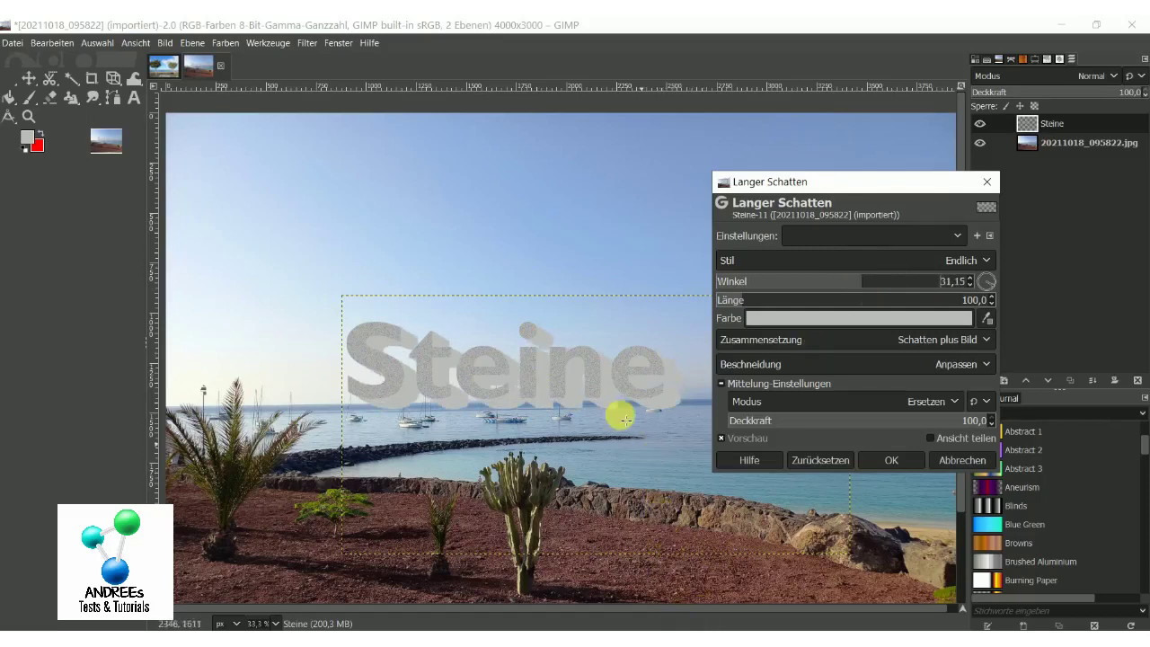
click(871, 281)
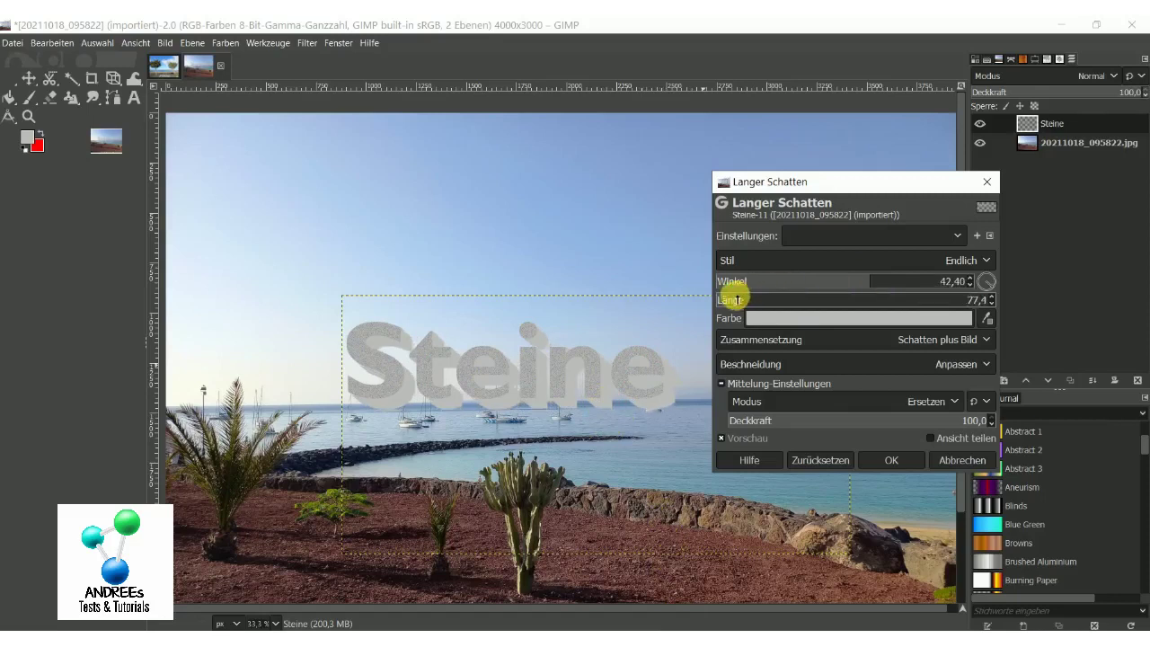
click(735, 300)
click(734, 300)
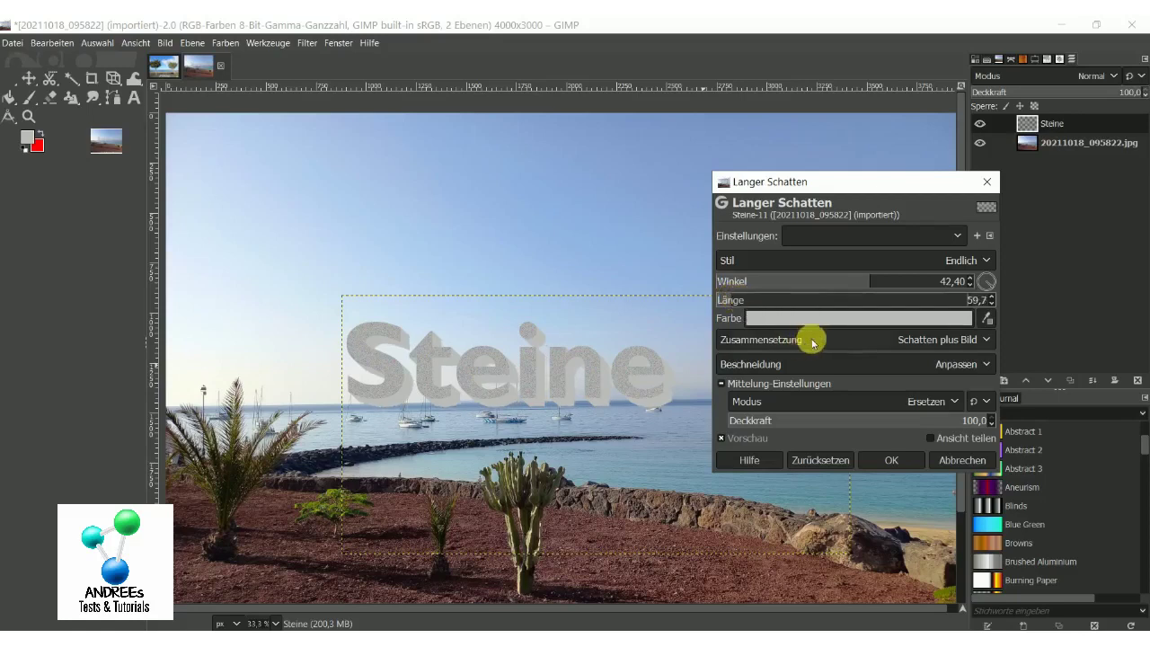
click(935, 318)
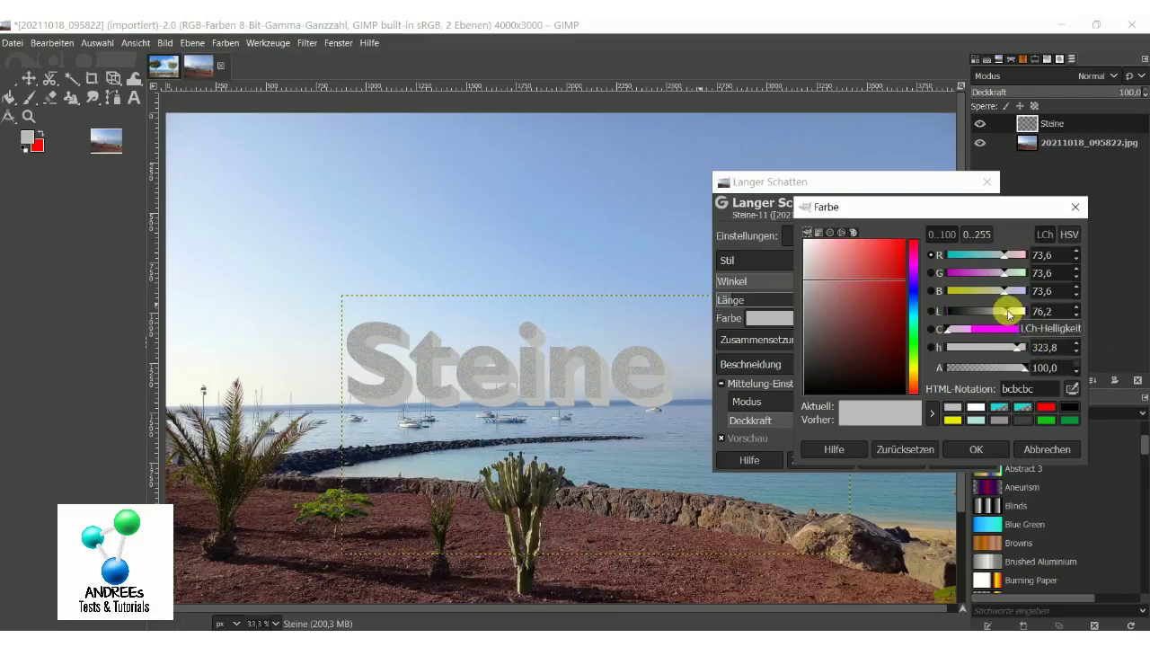
drag(1010, 311, 1000, 318)
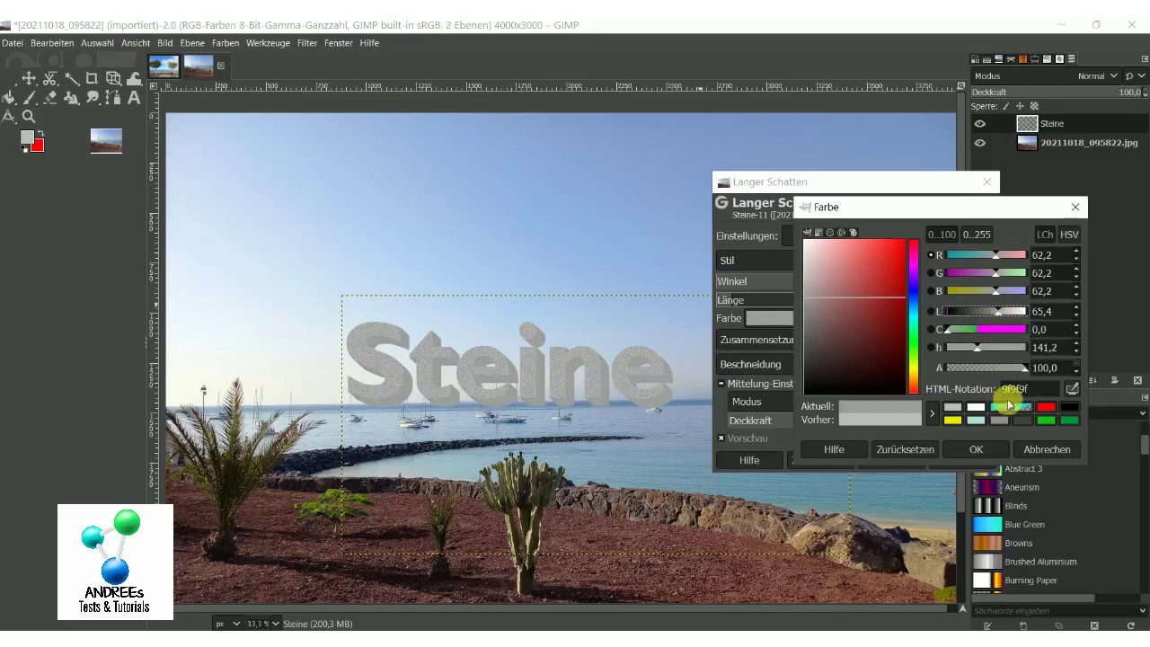
click(970, 456)
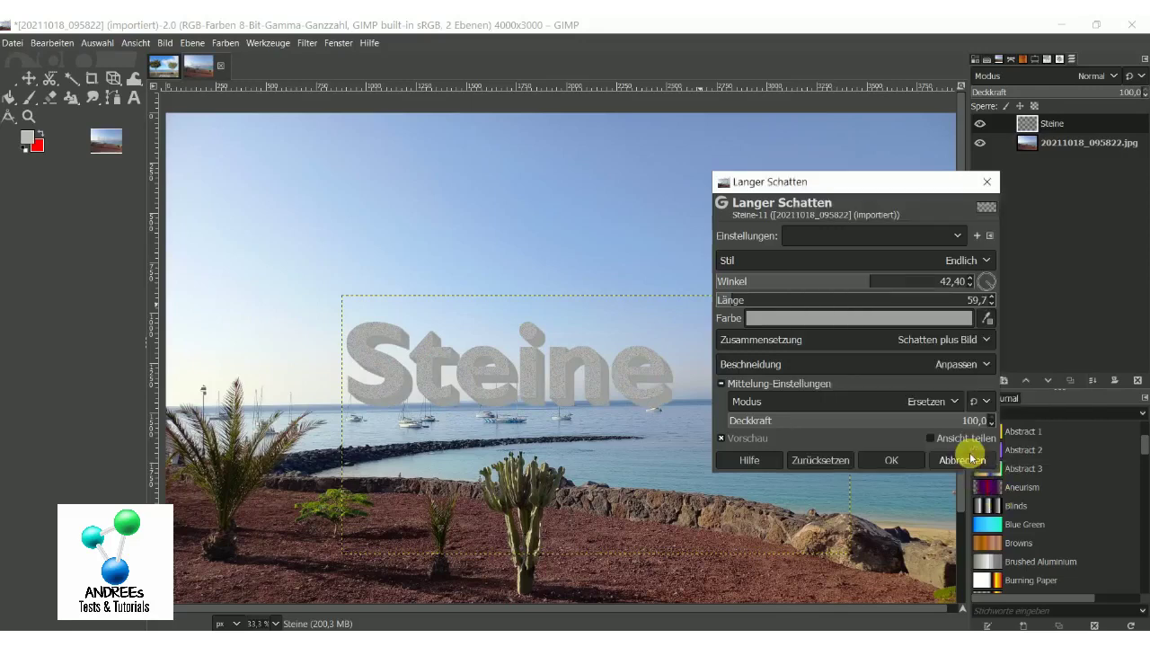
click(907, 461)
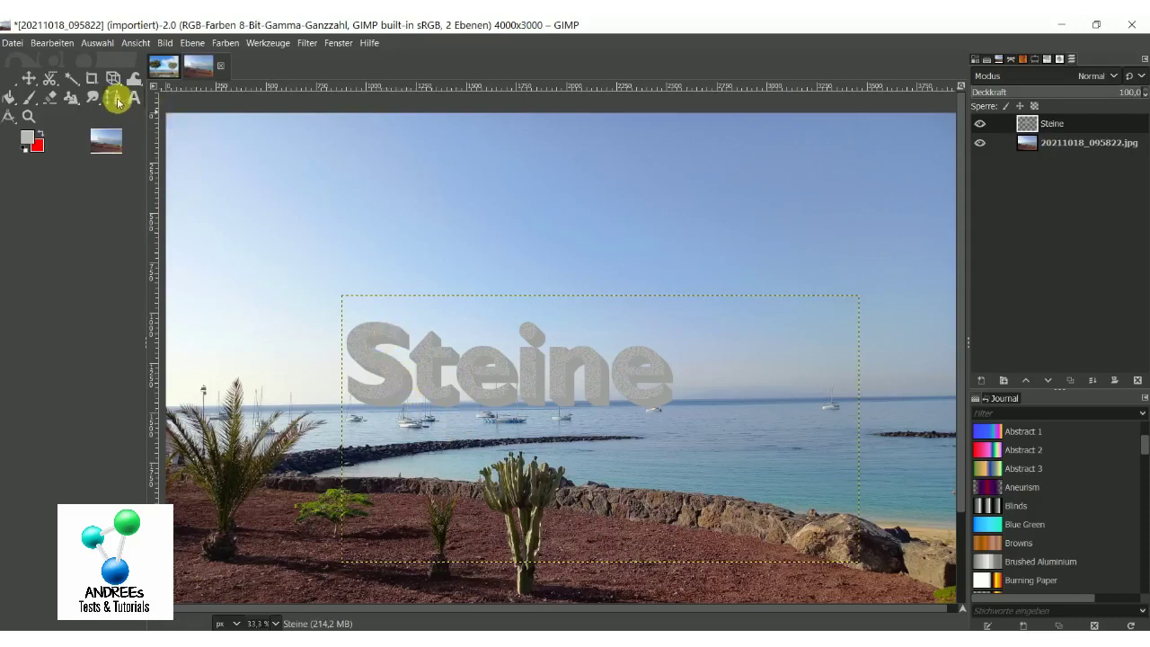
Select the grey Steine letters by clicking them with Select by Color
click(71, 79)
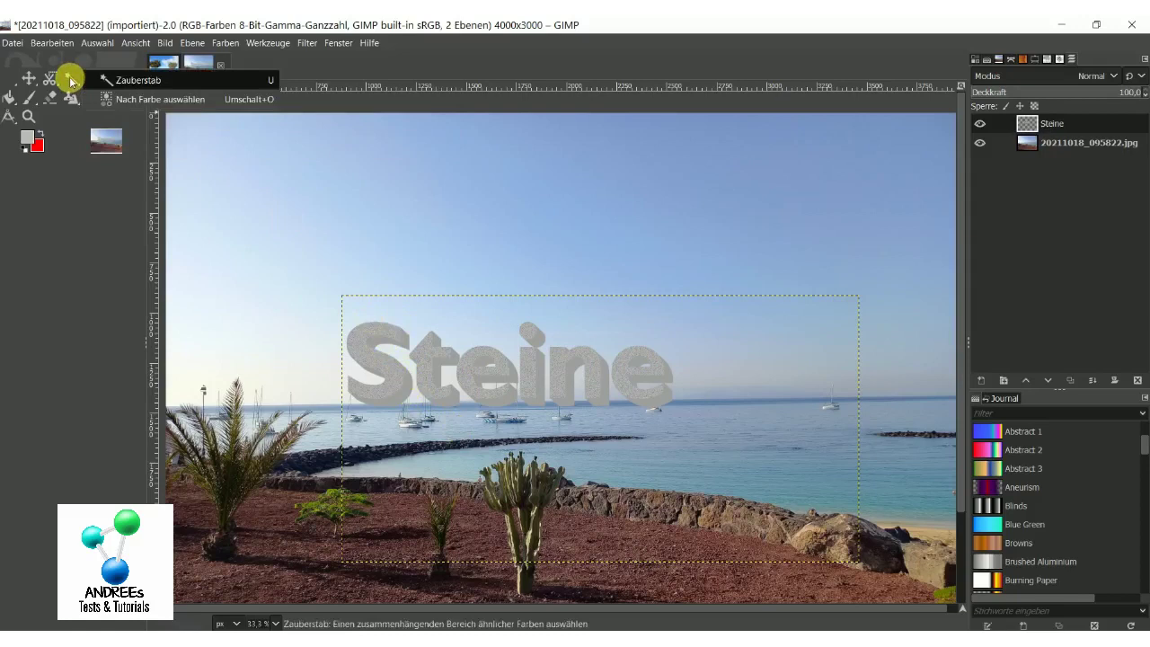
click(112, 100)
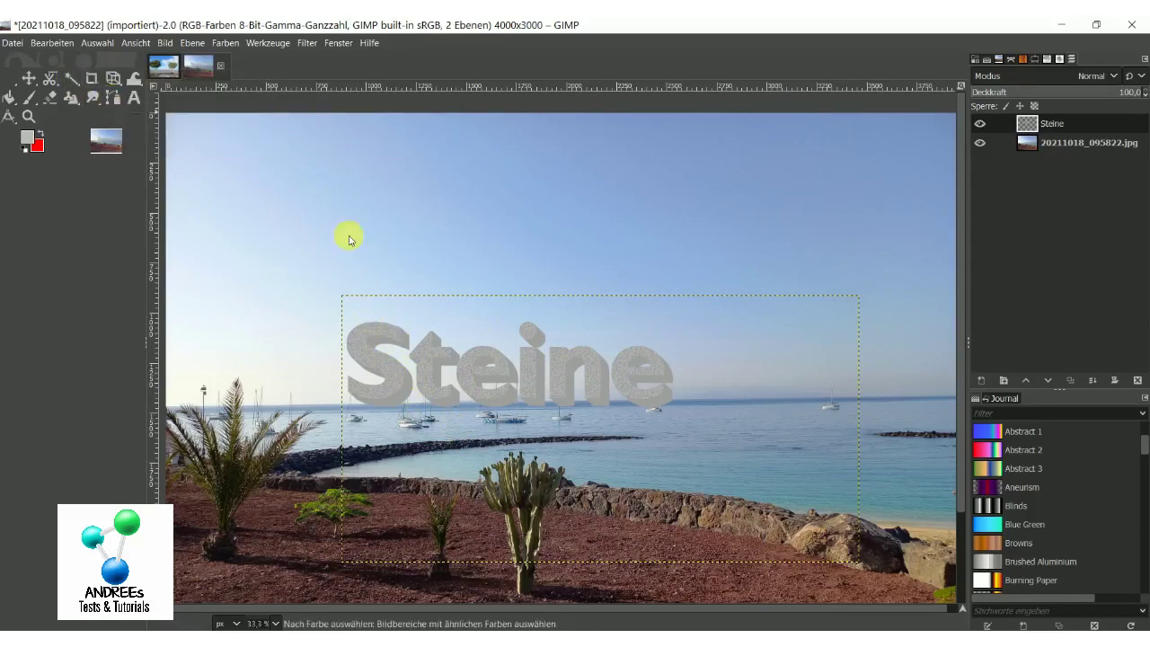
click(443, 384)
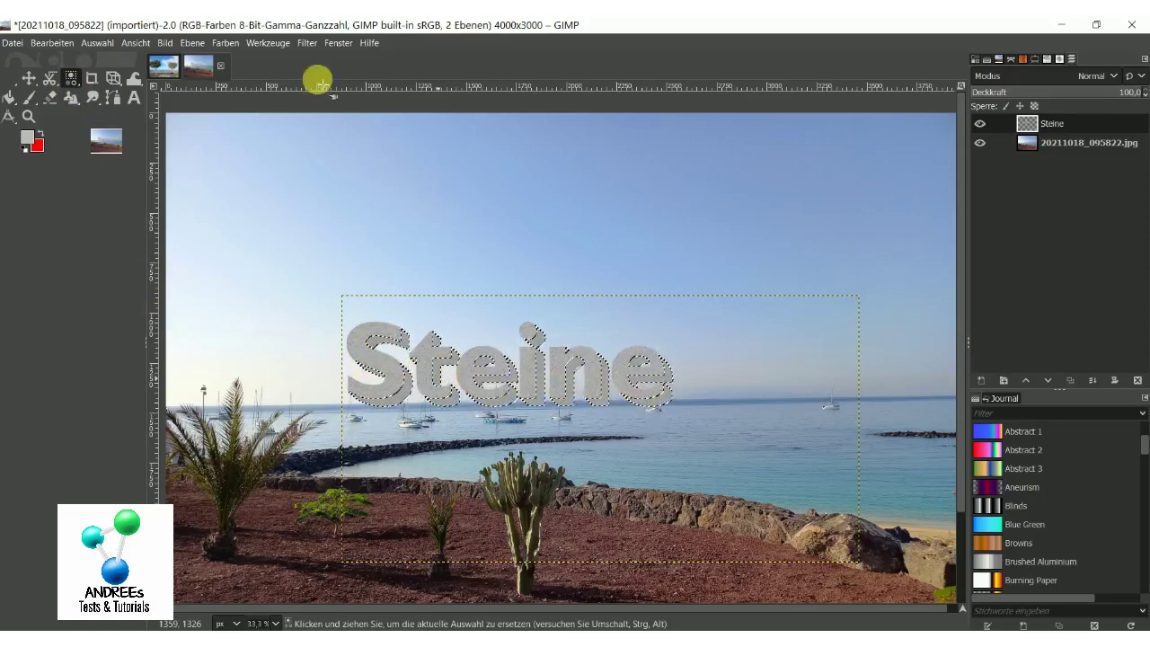
click(307, 42)
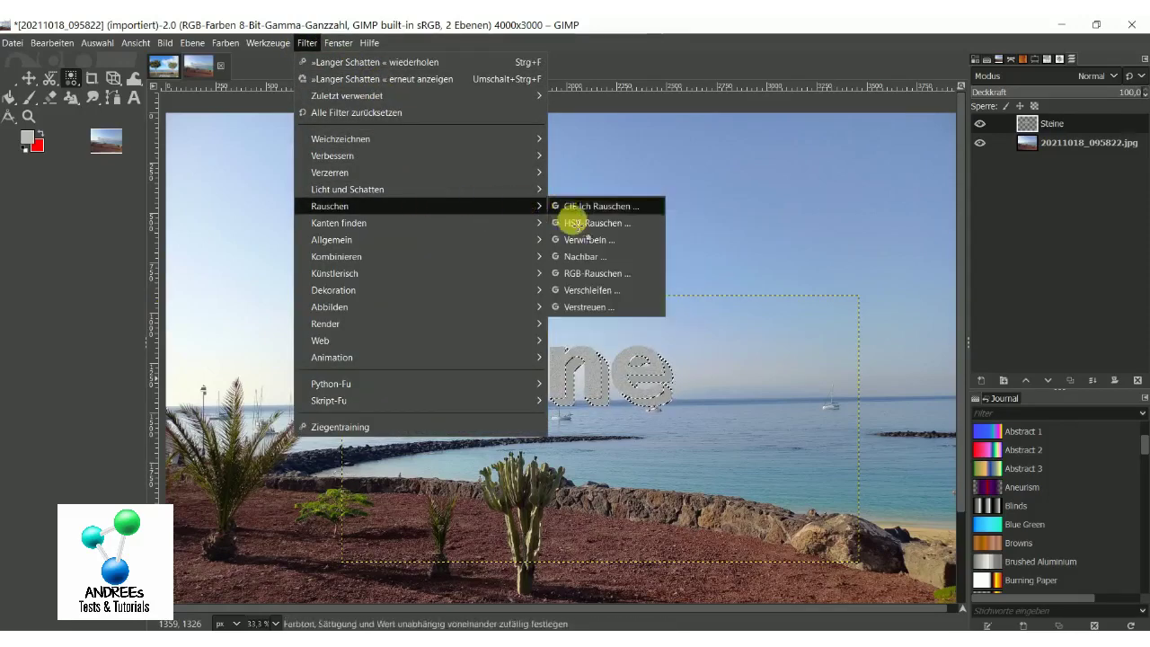
Apply Slur noise to the selected letters with 20 repetitions
click(583, 240)
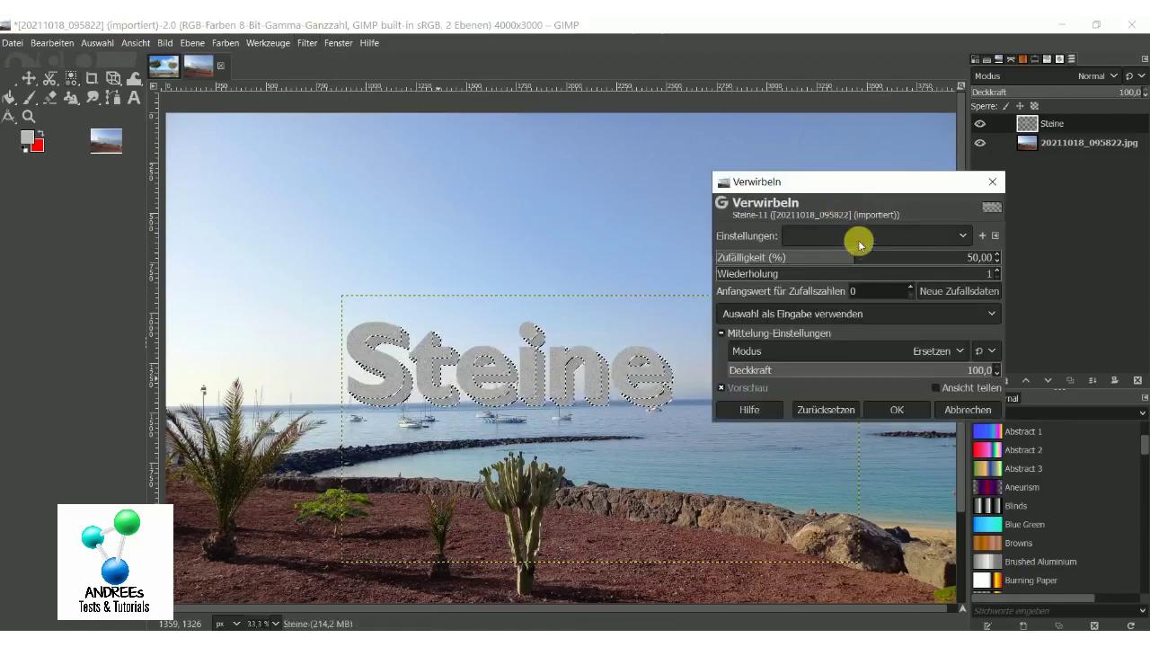
click(727, 271)
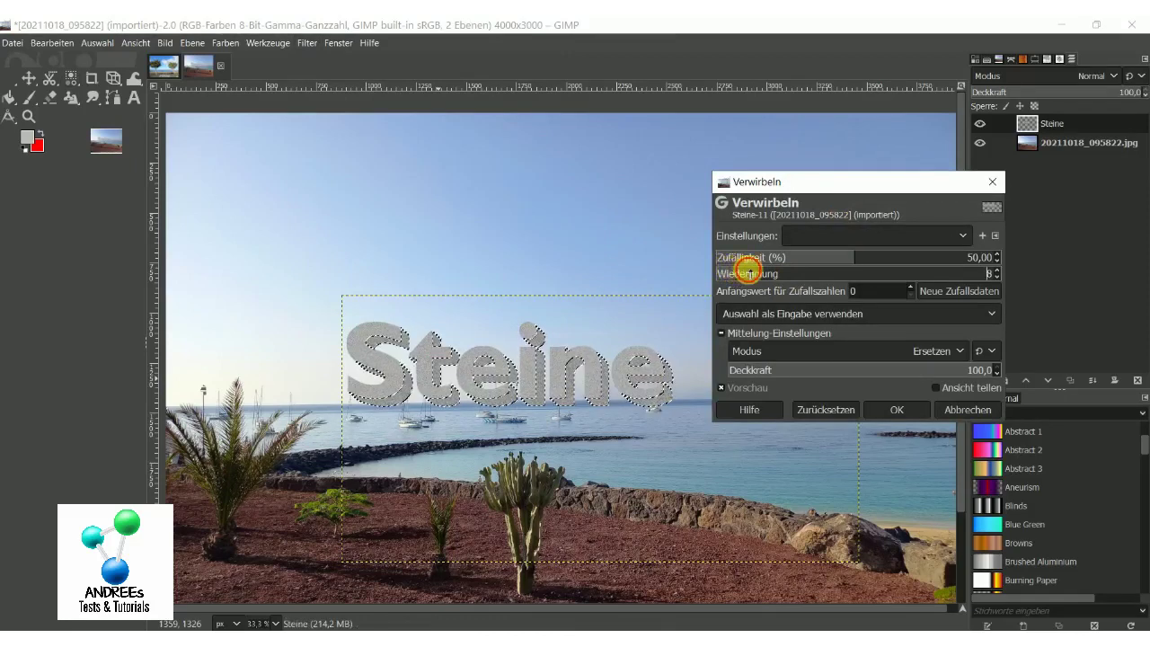
drag(735, 273, 772, 273)
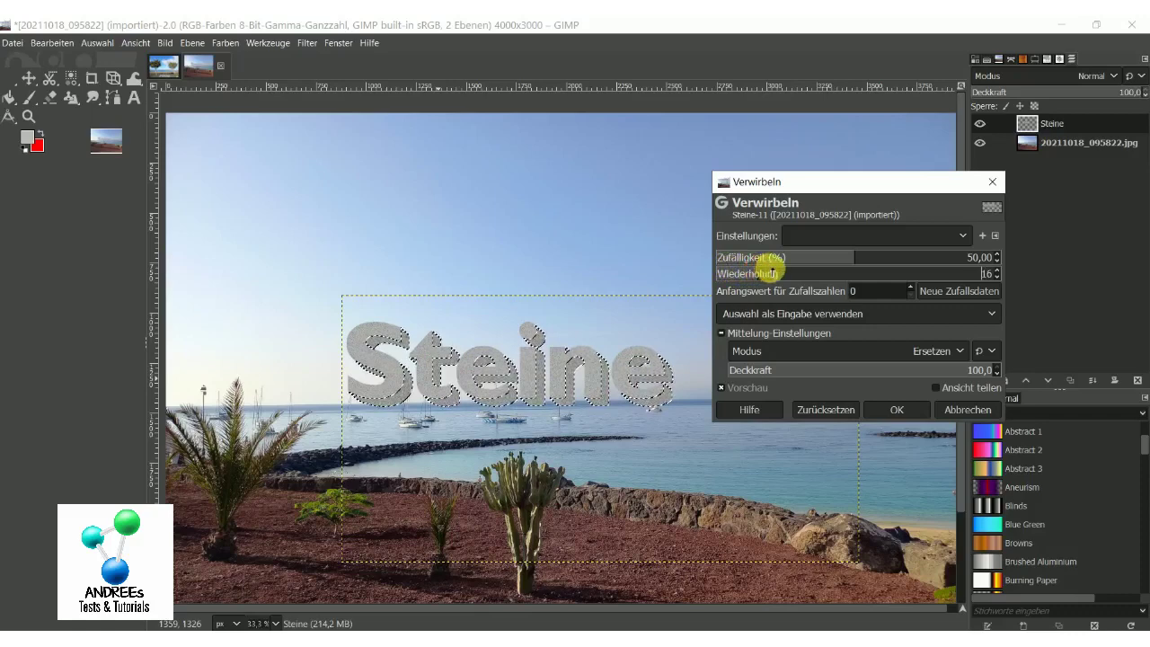
click(900, 410)
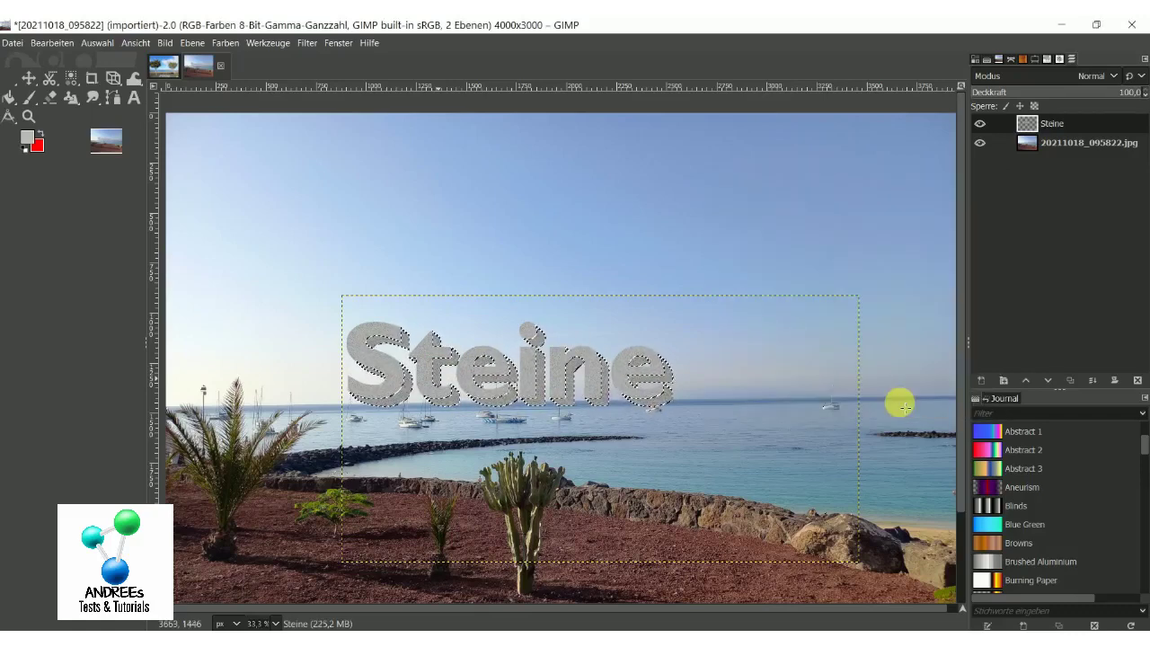
click(98, 45)
Remove the selection around the Steine letters
click(108, 78)
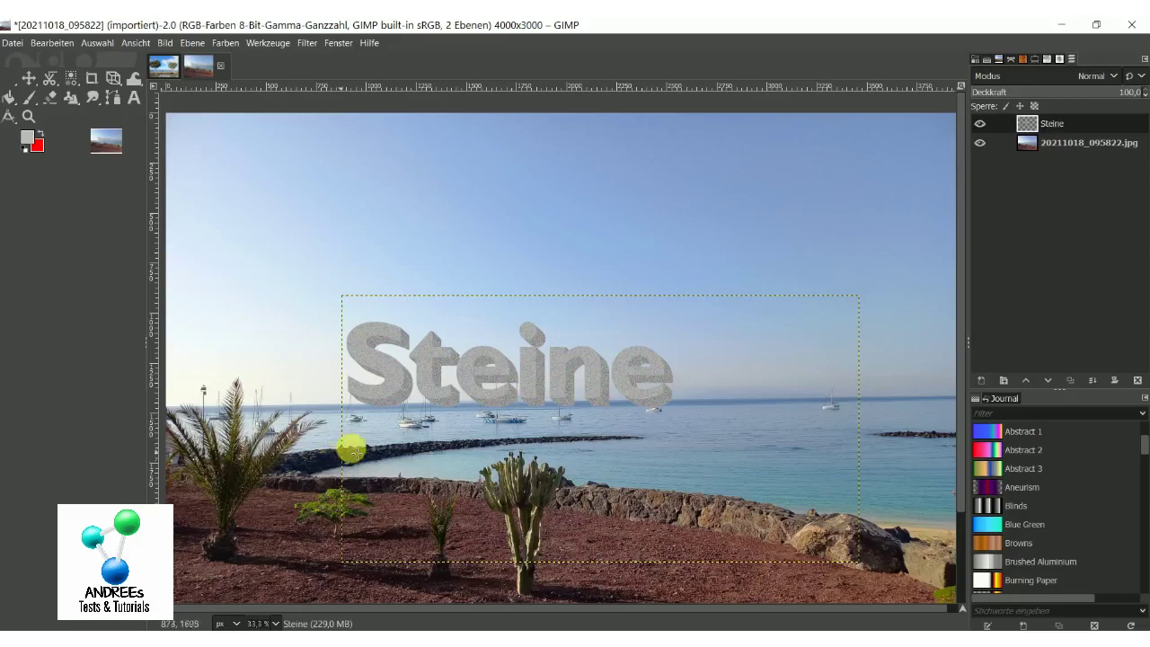
scroll(563, 332, down, 1)
scroll(563, 333, down, 1)
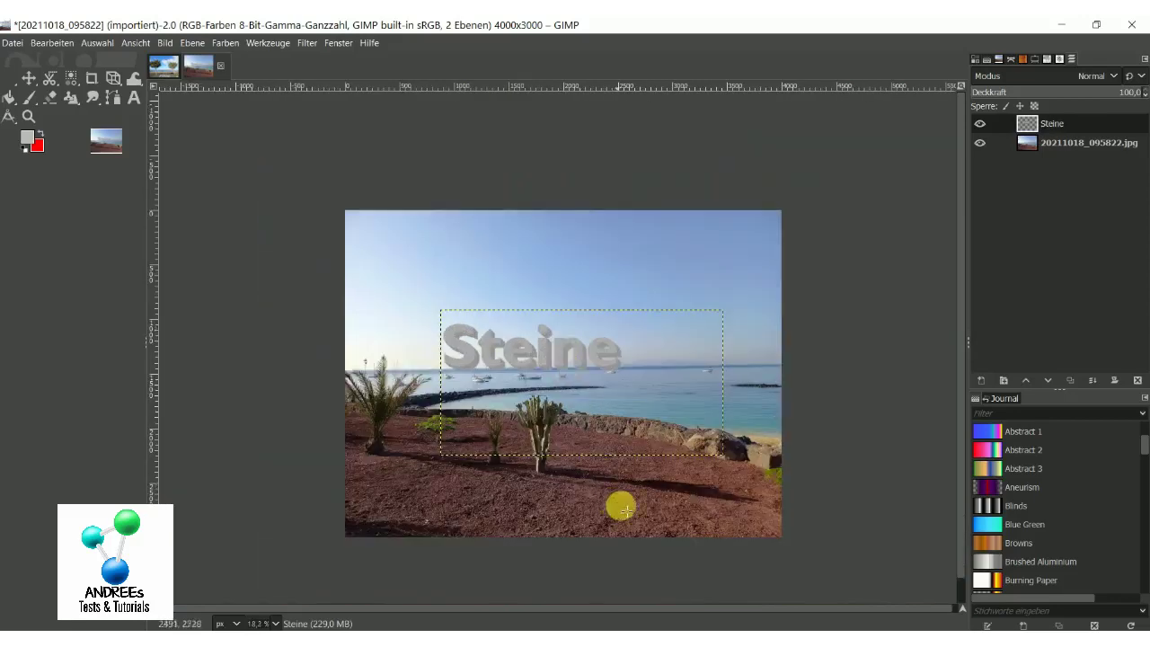
scroll(637, 489, up, 1)
scroll(588, 521, down, 1)
scroll(621, 422, up, 1)
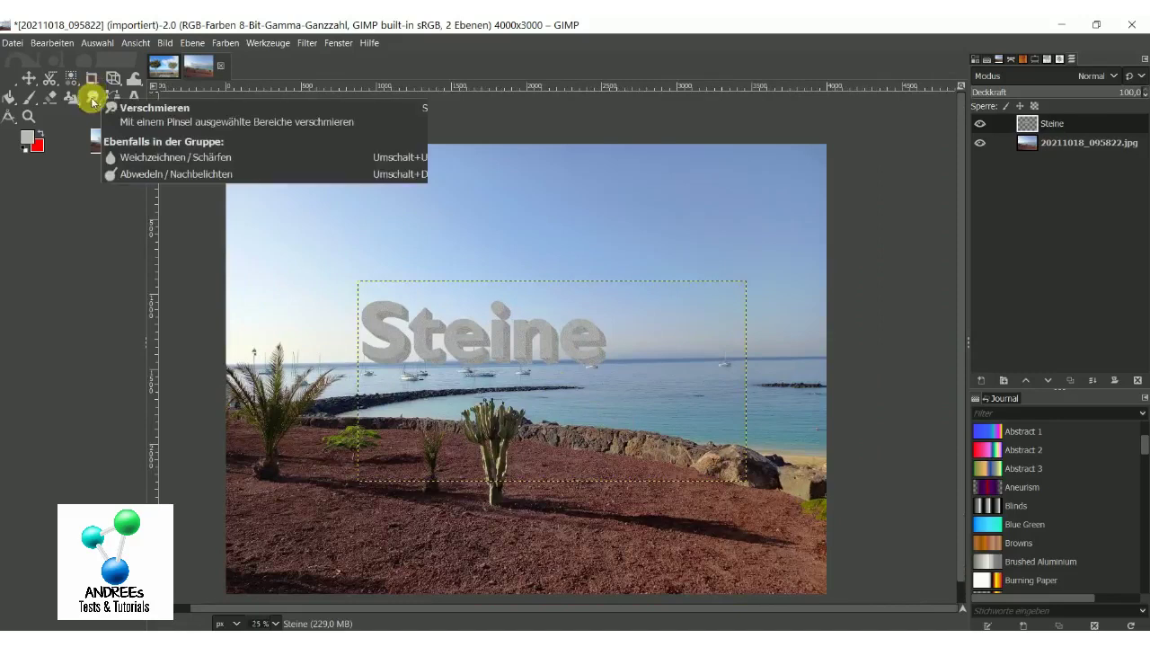
Tilt the Steine text into perspective by pulling its top corners inward and down
click(115, 83)
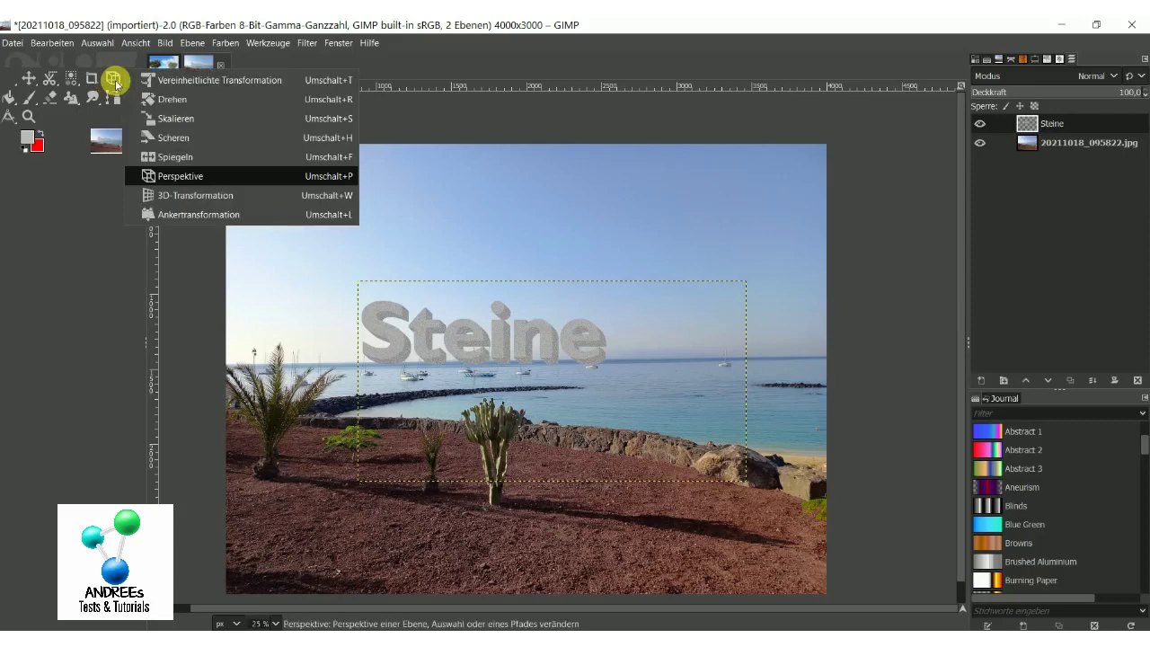
click(199, 175)
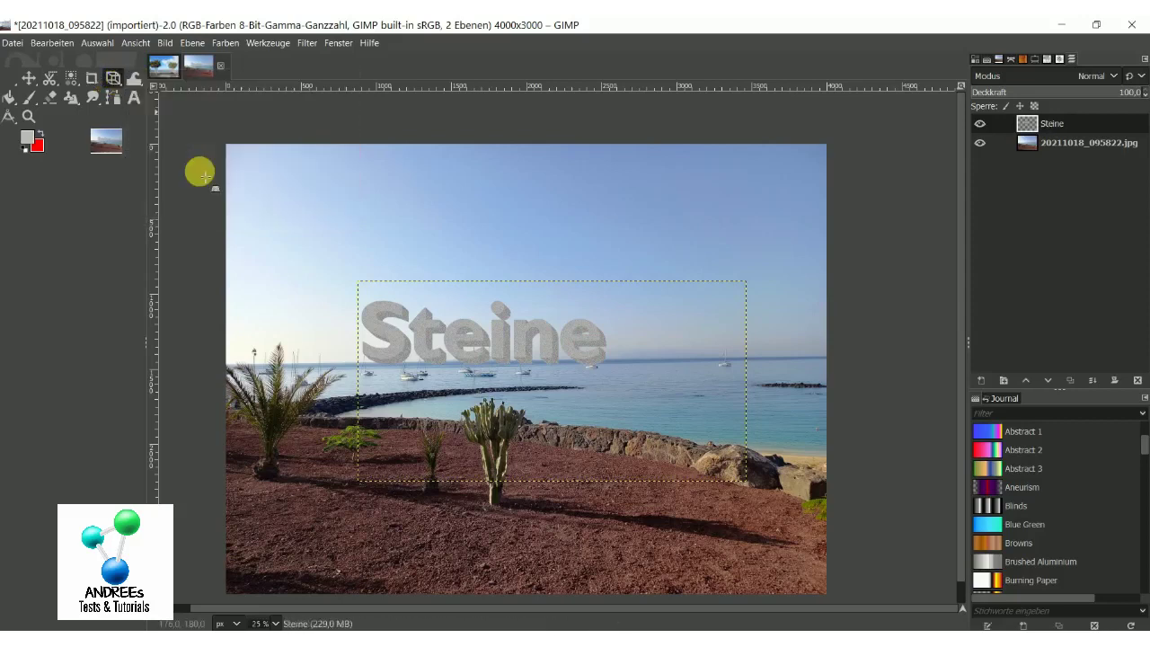
click(458, 334)
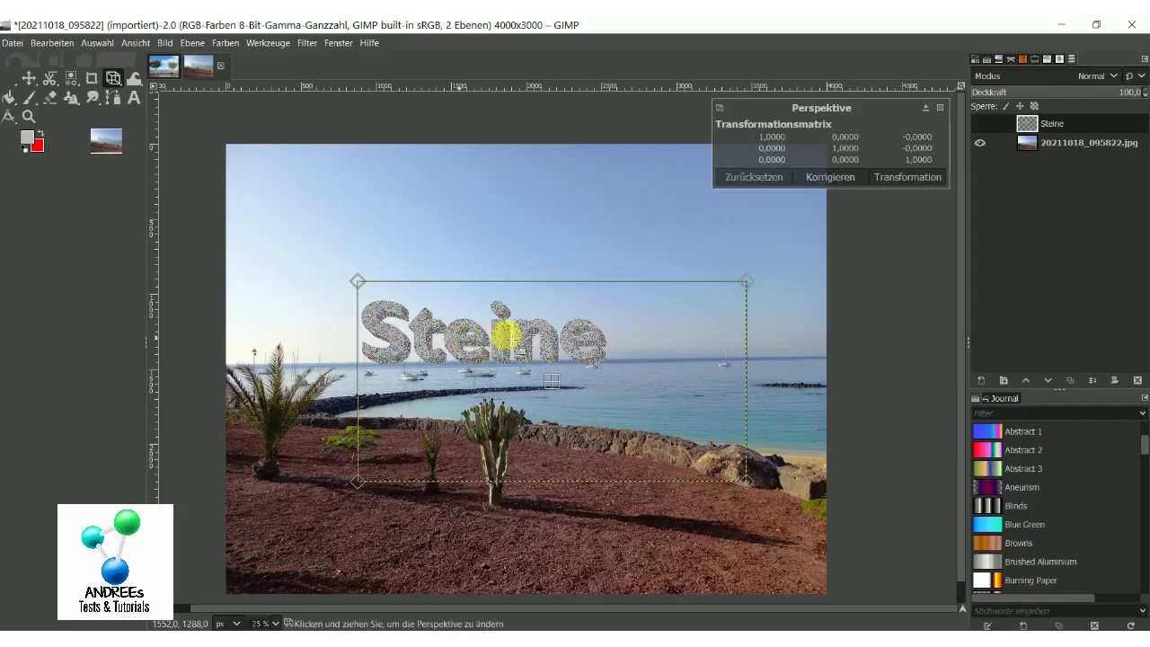
mouse_move(745, 279)
mouse_down()
mouse_move(745, 295)
mouse_move(701, 304)
mouse_up()
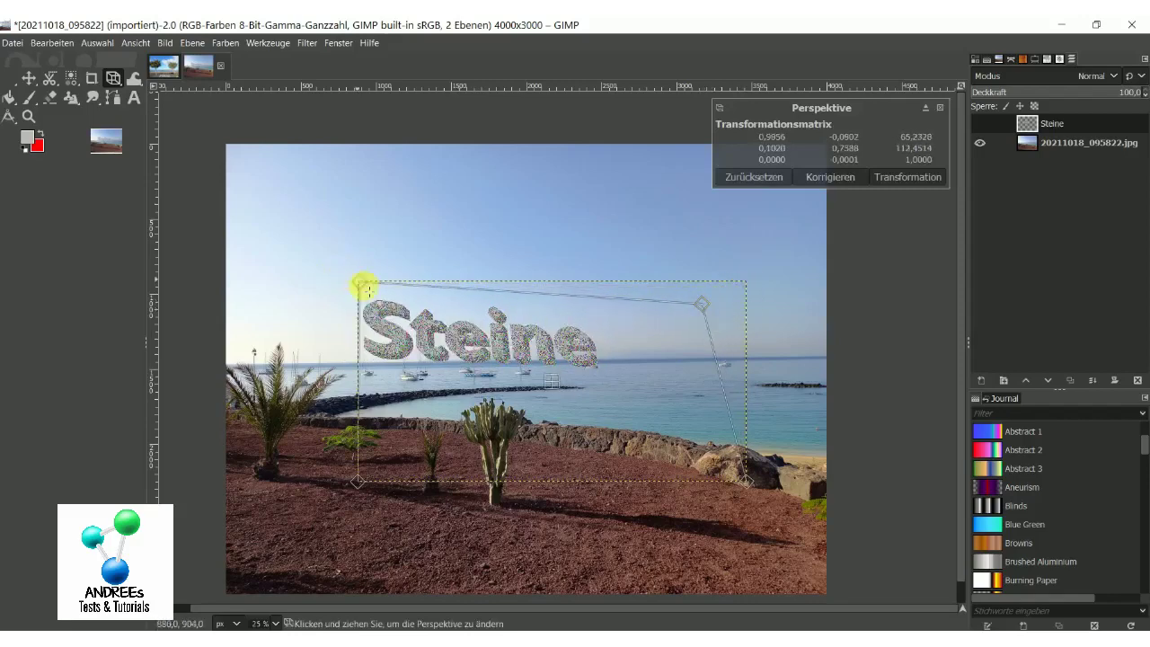
mouse_move(363, 285)
mouse_down()
mouse_move(403, 329)
mouse_move(418, 313)
mouse_up()
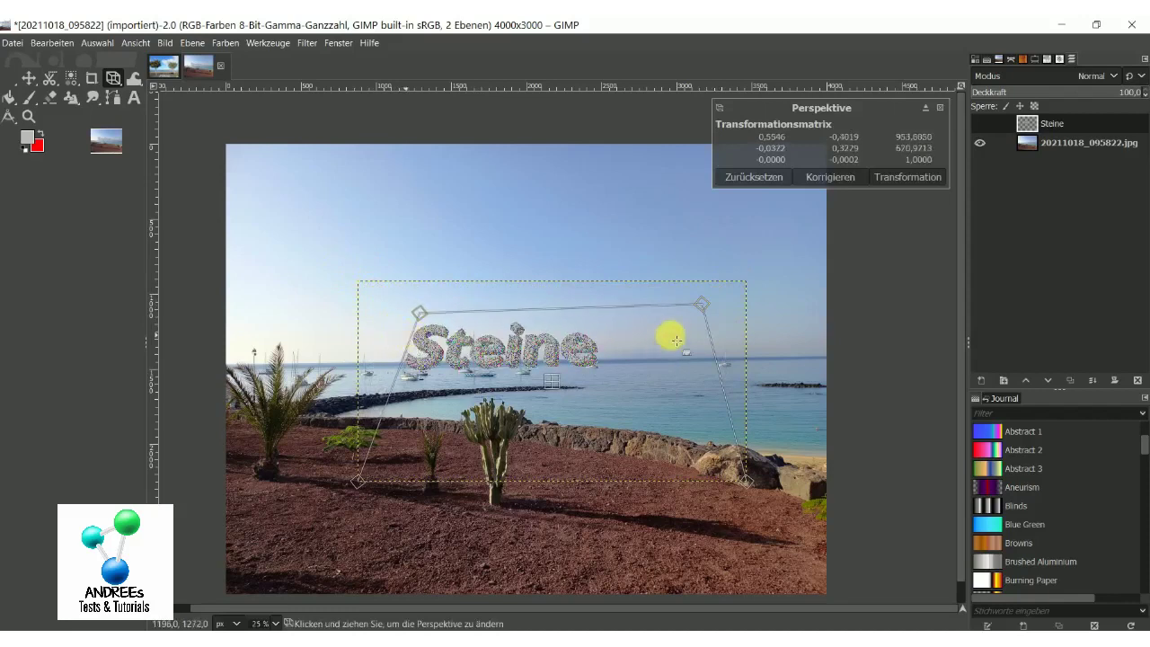
drag(700, 304, 683, 312)
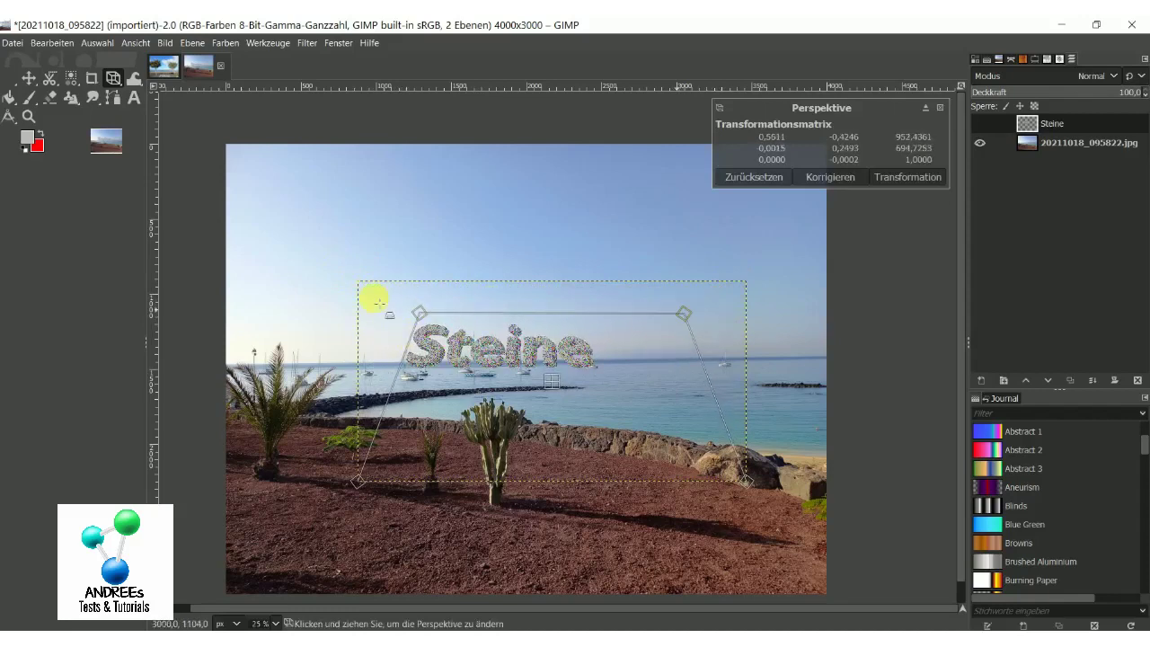
drag(377, 303, 428, 316)
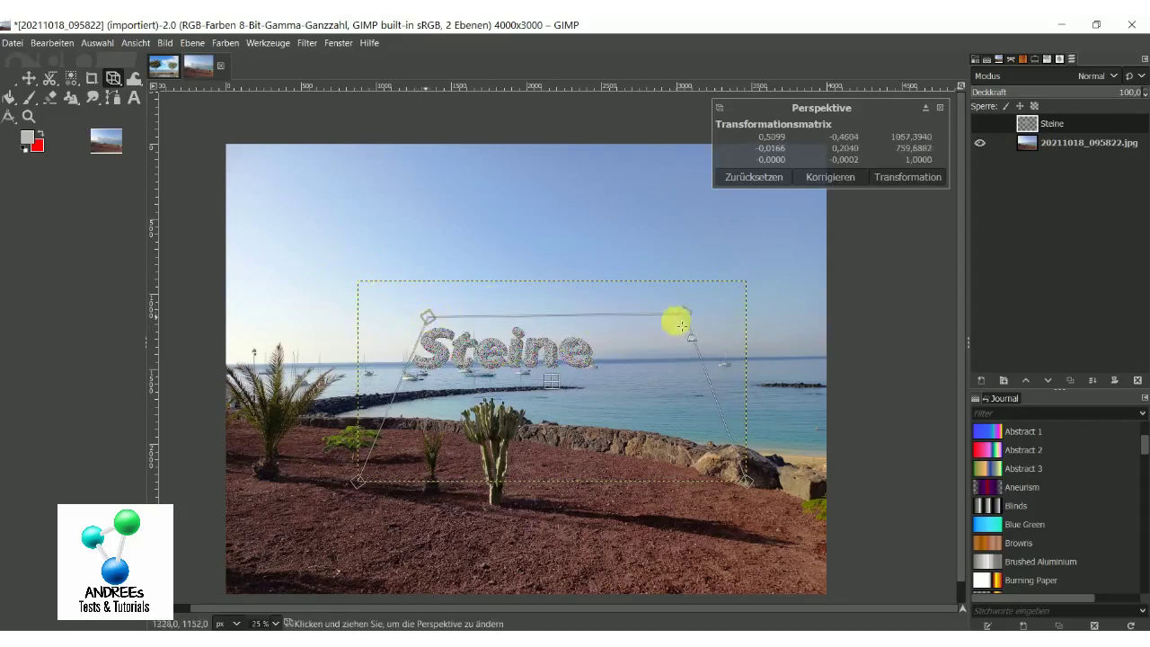
mouse_move(682, 326)
mouse_down()
mouse_move(689, 318)
mouse_move(652, 327)
mouse_up()
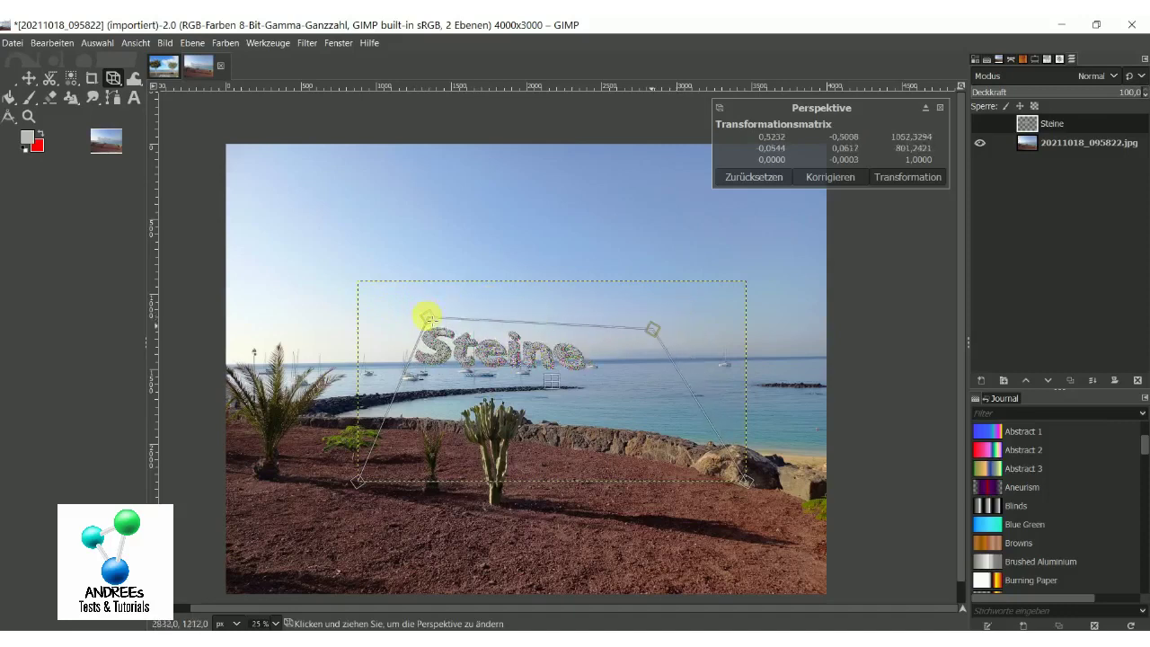
drag(428, 317, 427, 330)
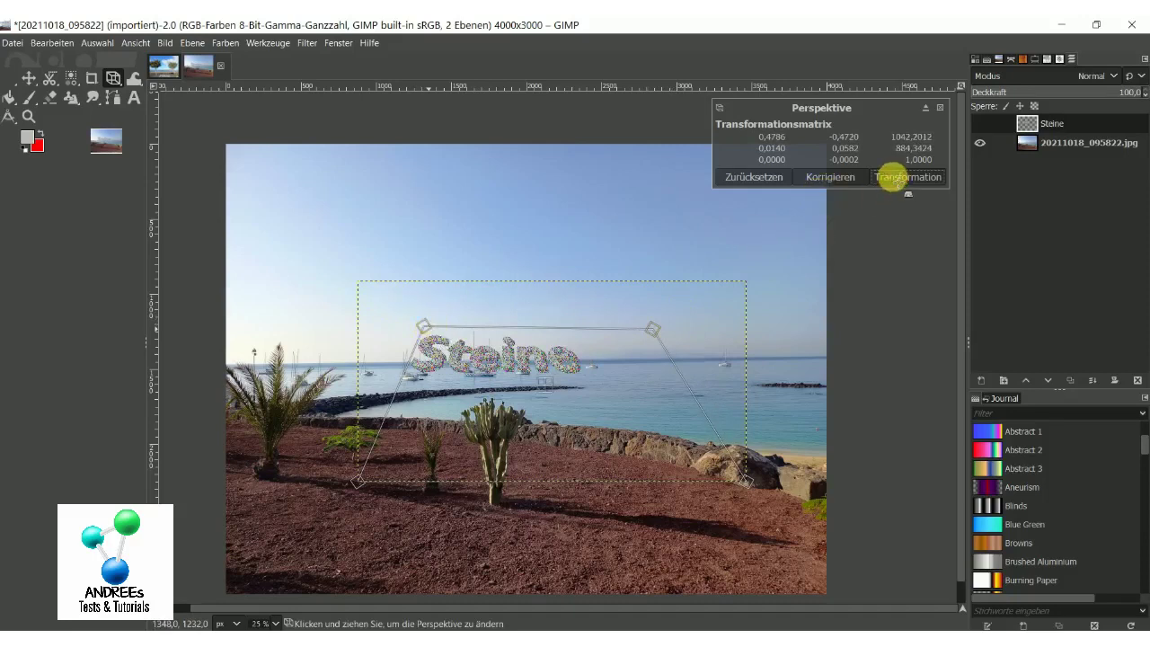
click(895, 178)
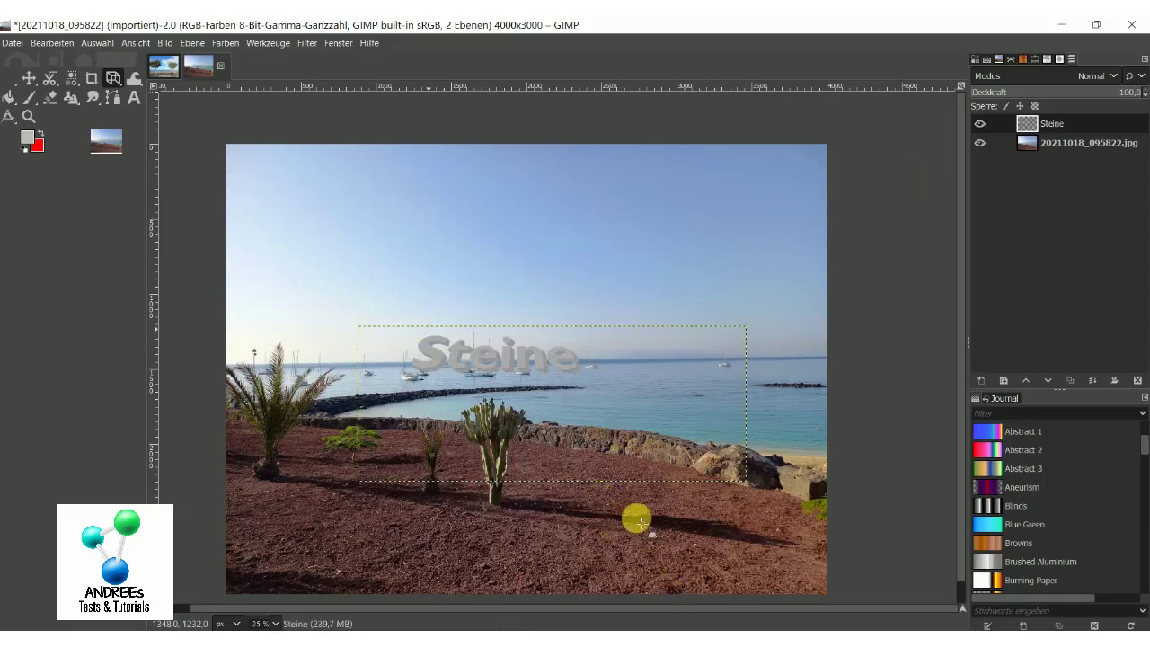
Move the Steine layer down onto the red gravel and smudge along the lettering
click(29, 79)
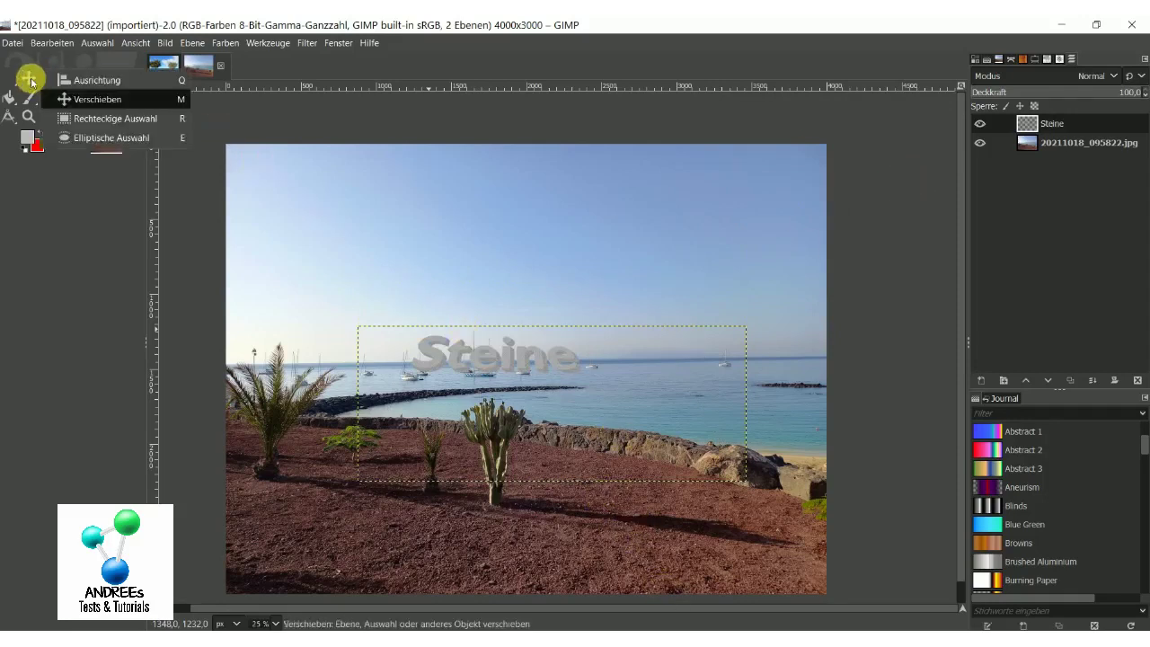
click(62, 99)
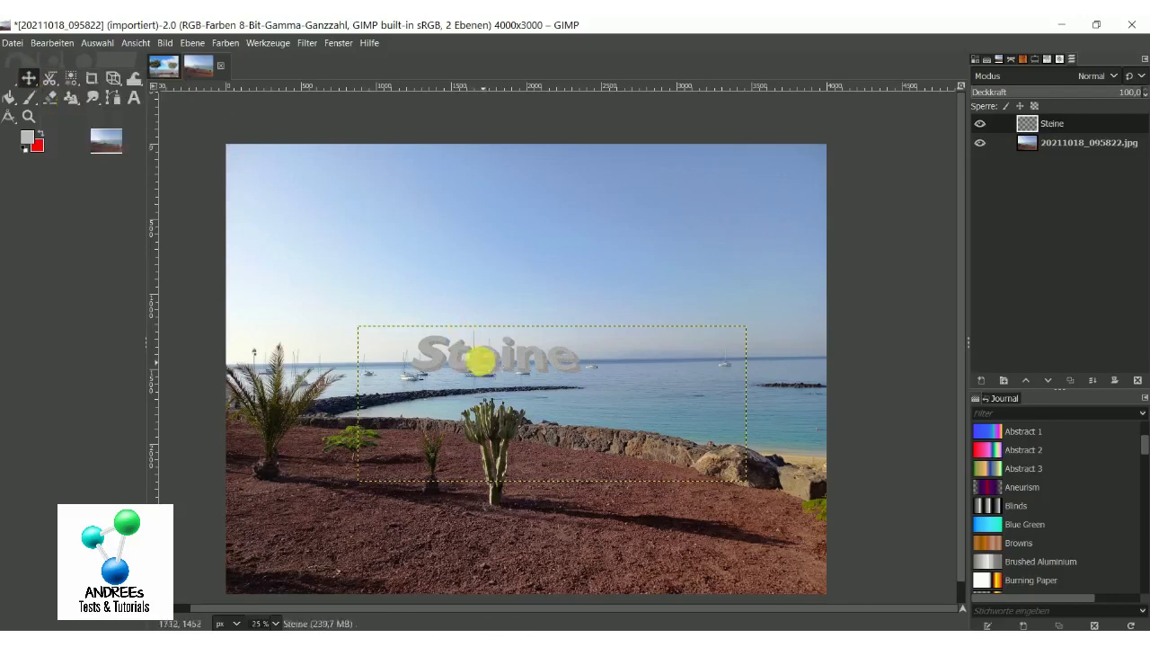
mouse_move(480, 361)
mouse_down()
mouse_move(616, 514)
mouse_move(570, 538)
mouse_up()
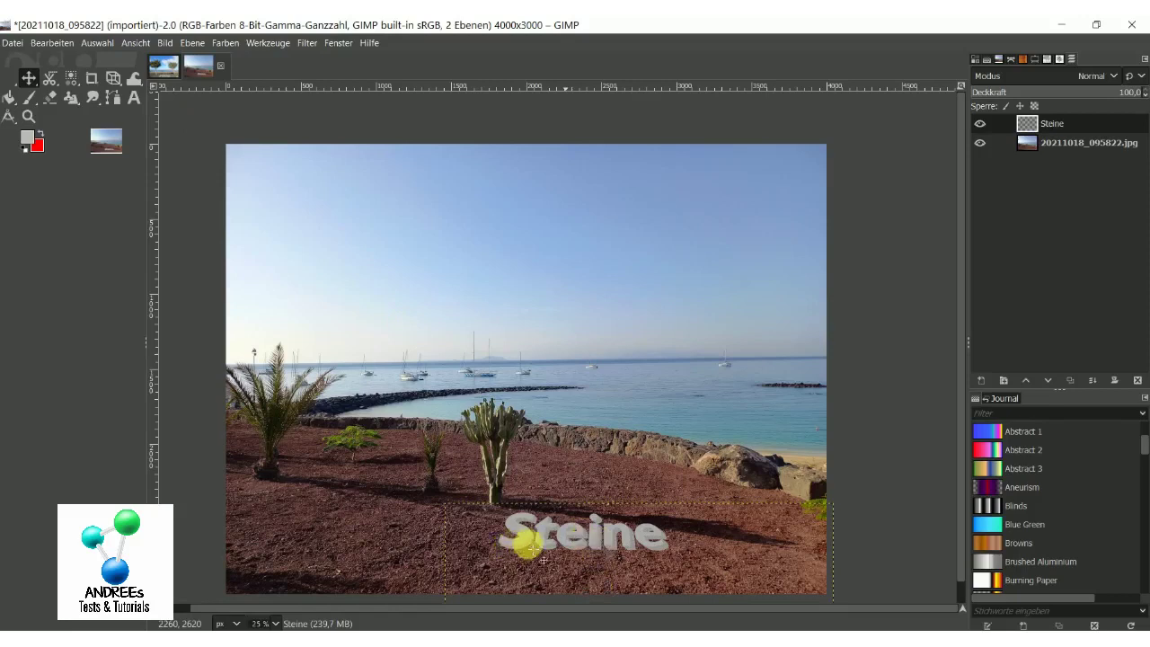
mouse_move(513, 555)
mouse_down()
mouse_move(673, 558)
mouse_move(529, 564)
mouse_move(472, 524)
mouse_move(626, 557)
mouse_up()
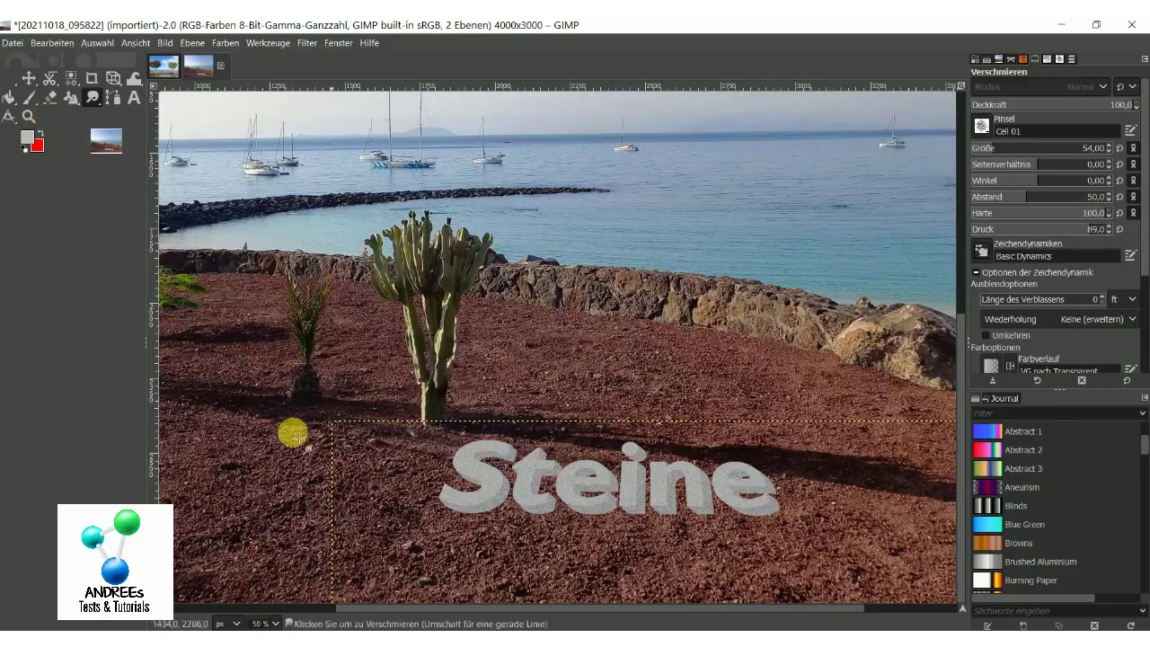
Pick the Eraser, zoom the view to 66.7%, and set eraser opacity to 47
click(51, 102)
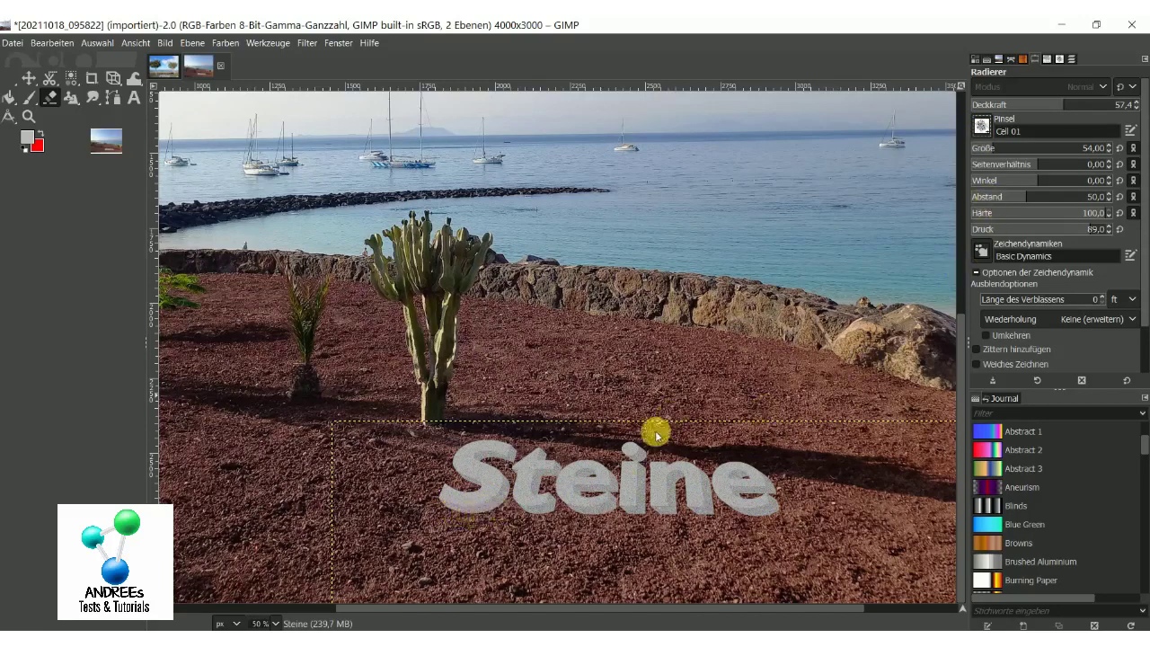
click(274, 622)
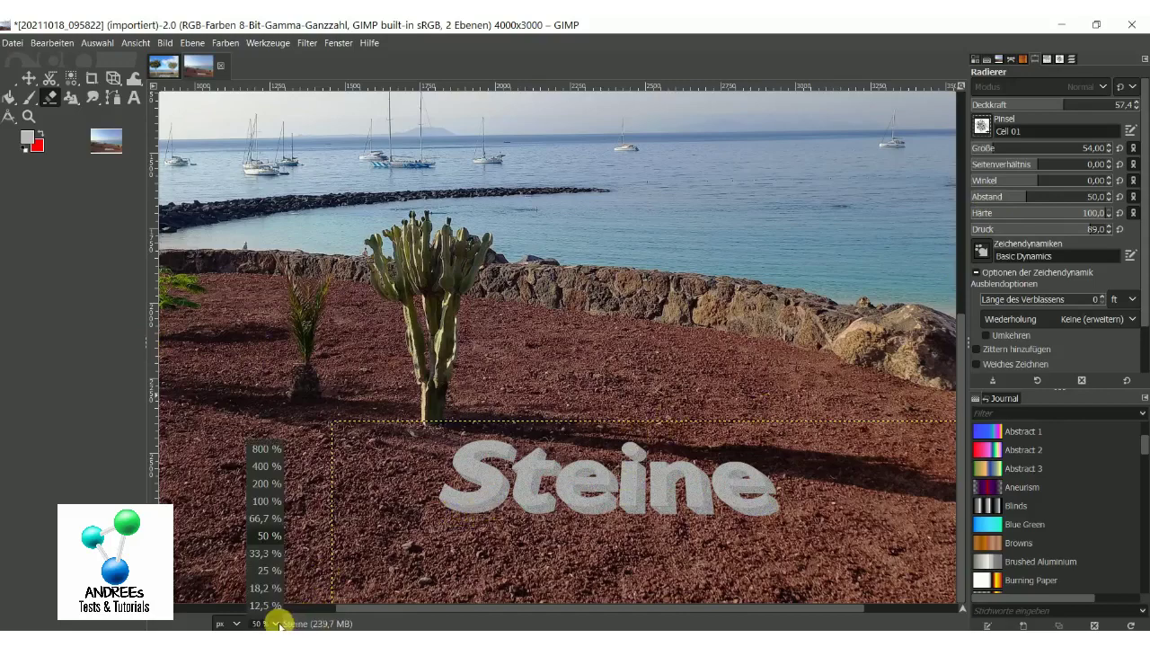
click(269, 524)
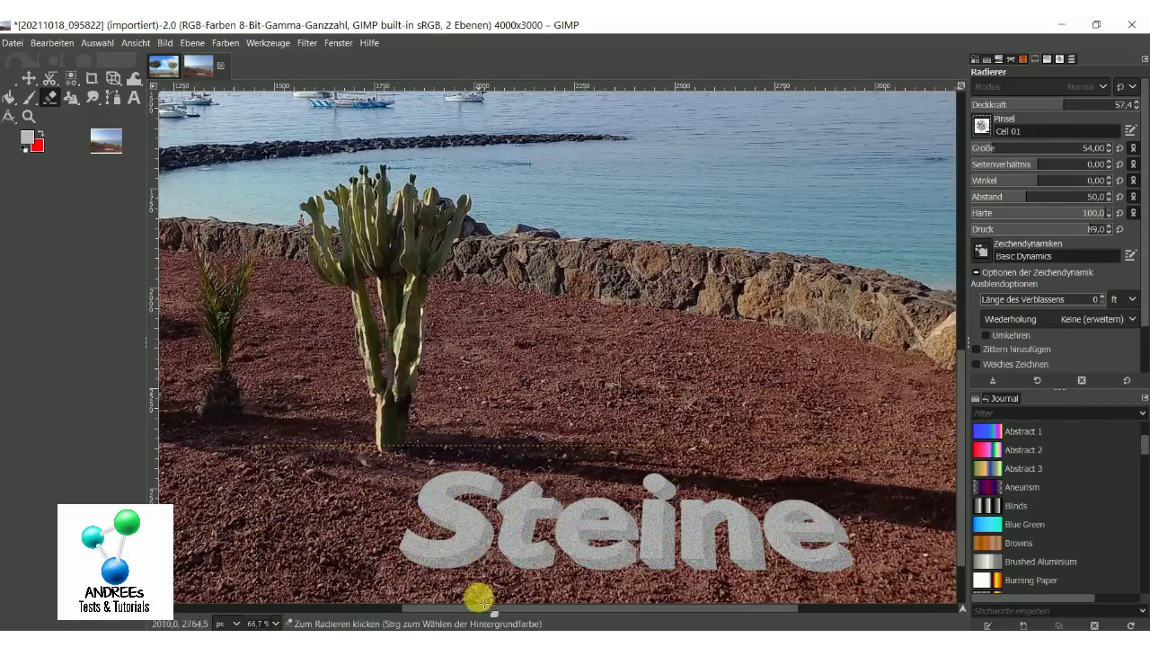
scroll(477, 608, right, 2)
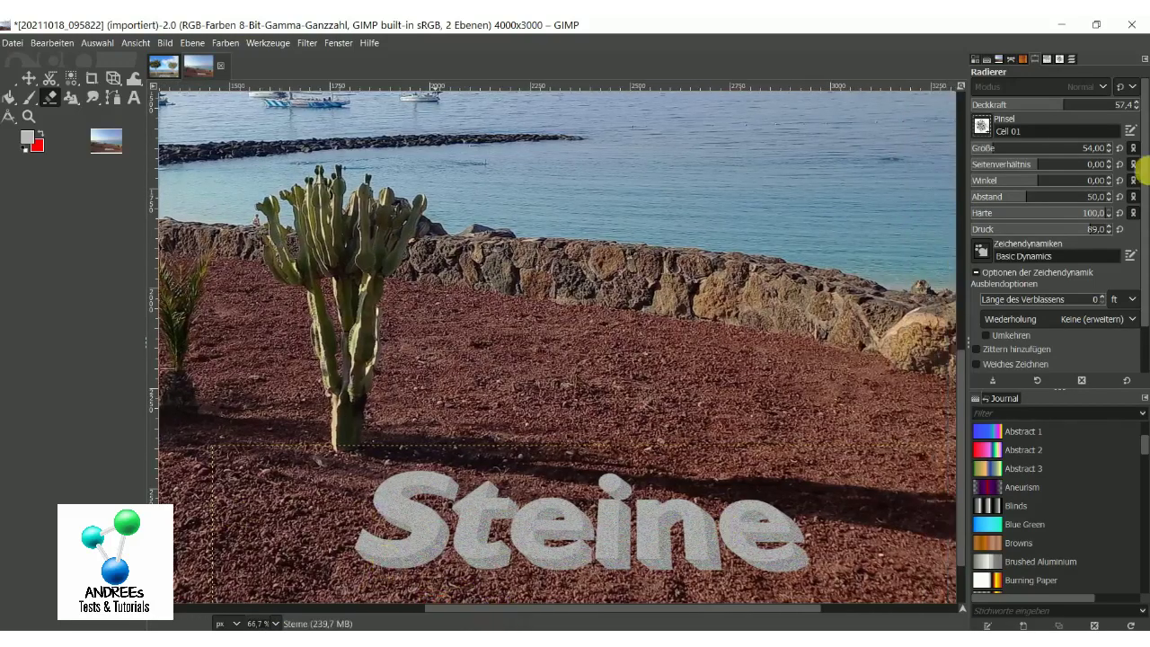
click(1047, 104)
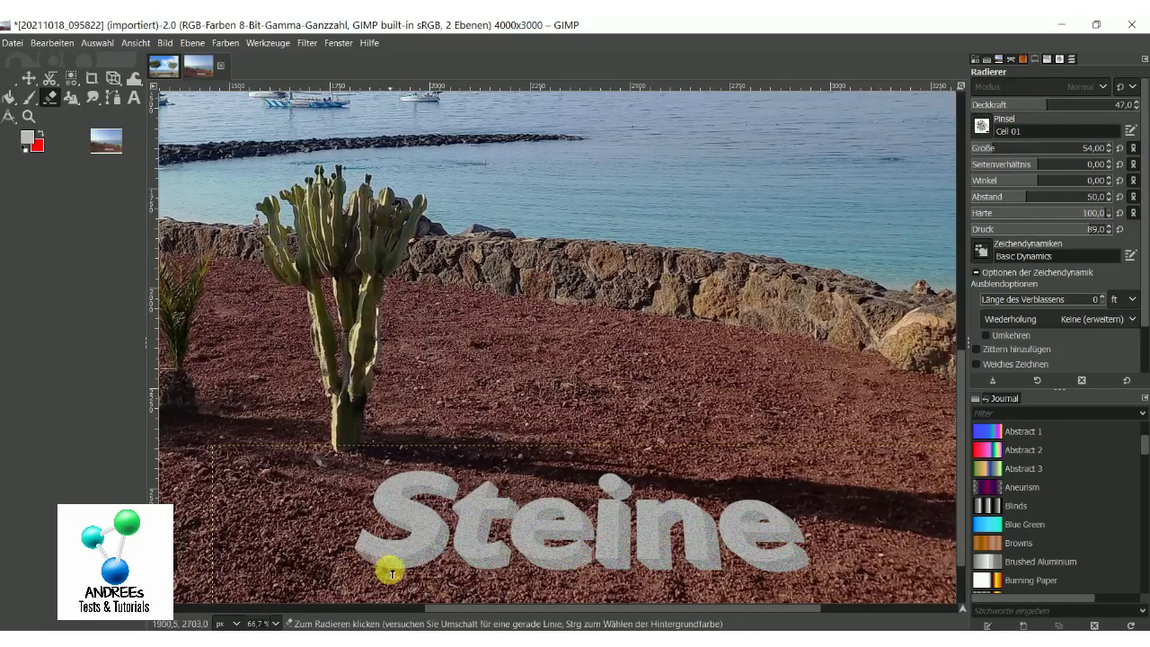
Softly erase the bottoms of the S and t so they blend into the gravel
drag(393, 568, 419, 571)
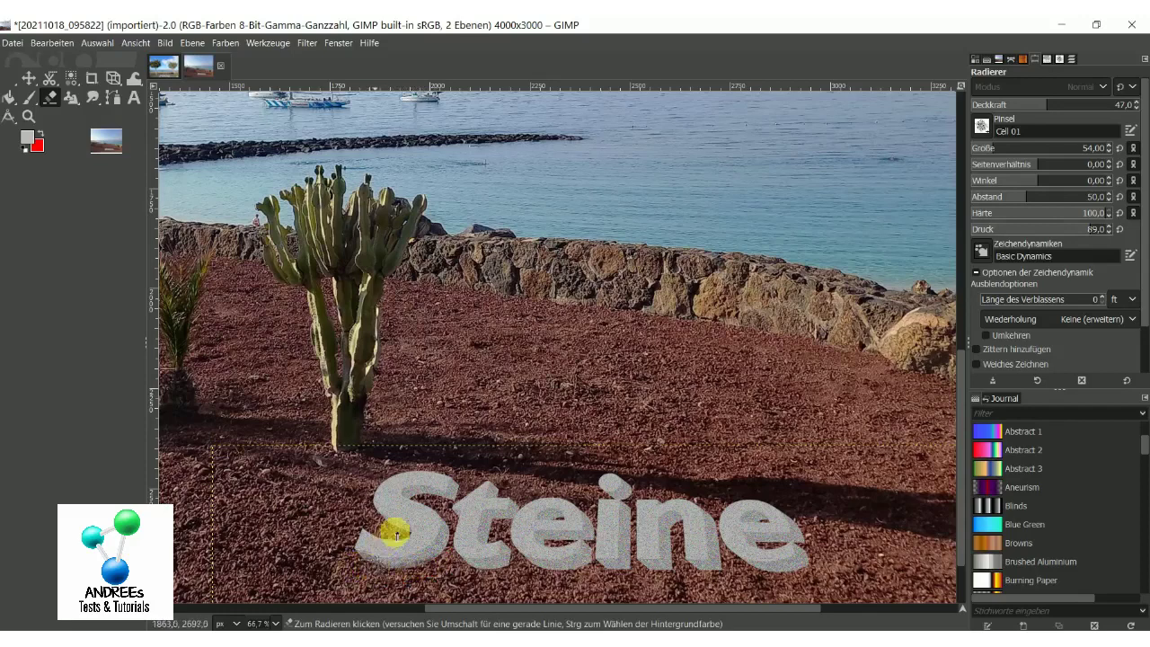
drag(396, 530, 385, 528)
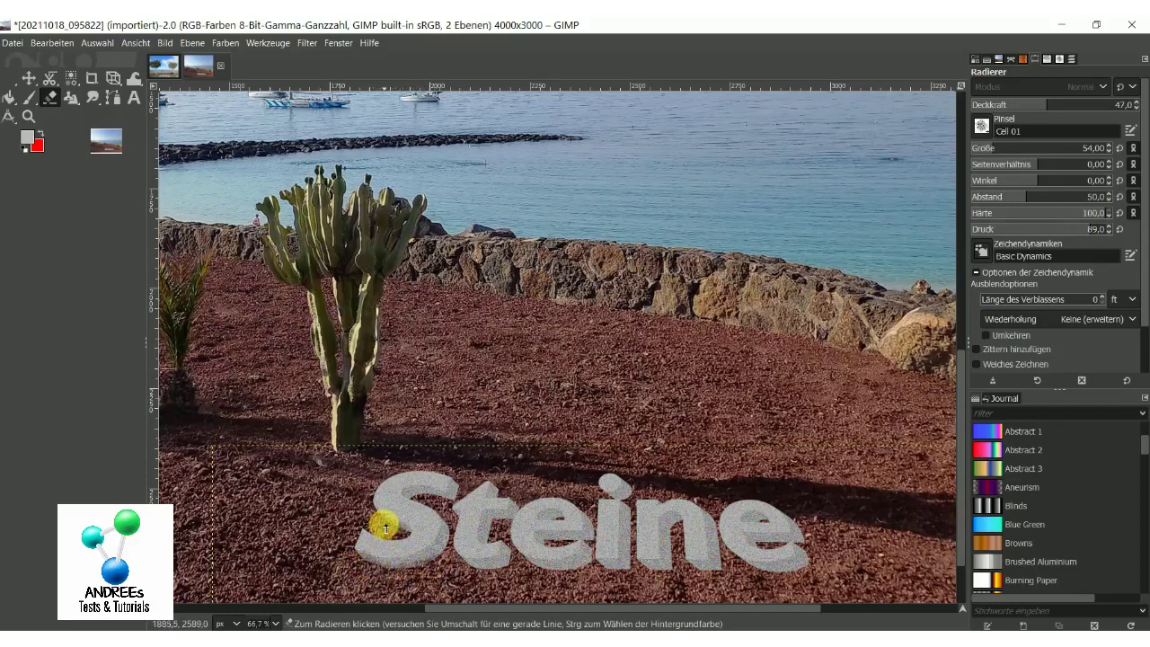
click(458, 489)
drag(458, 490, 455, 513)
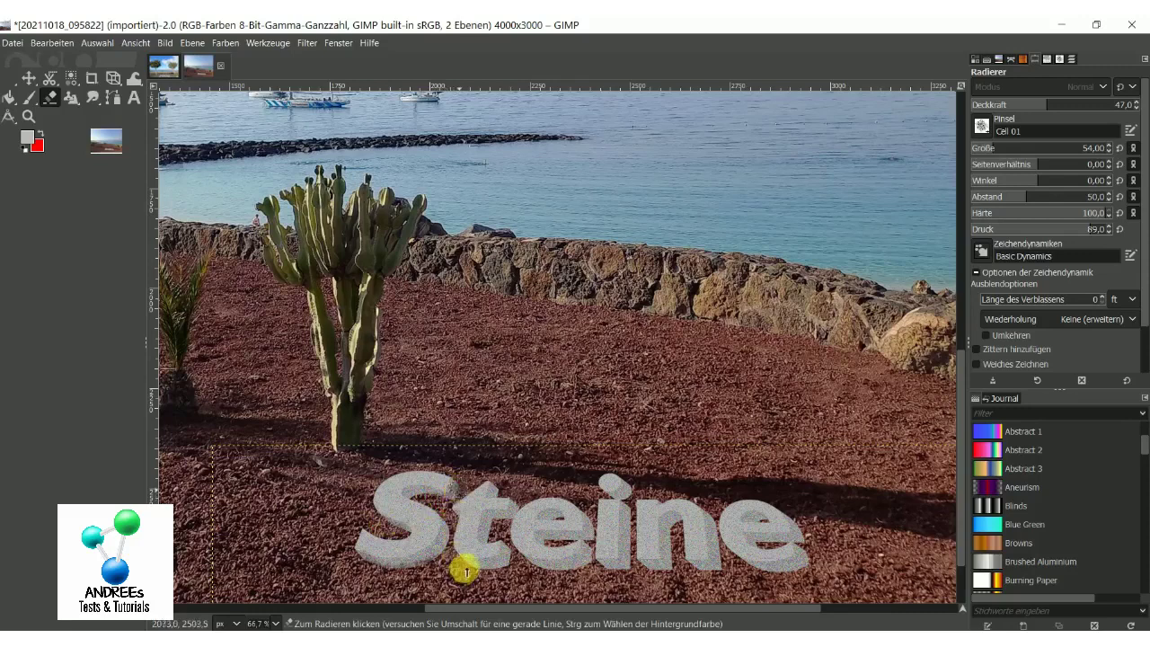
click(485, 570)
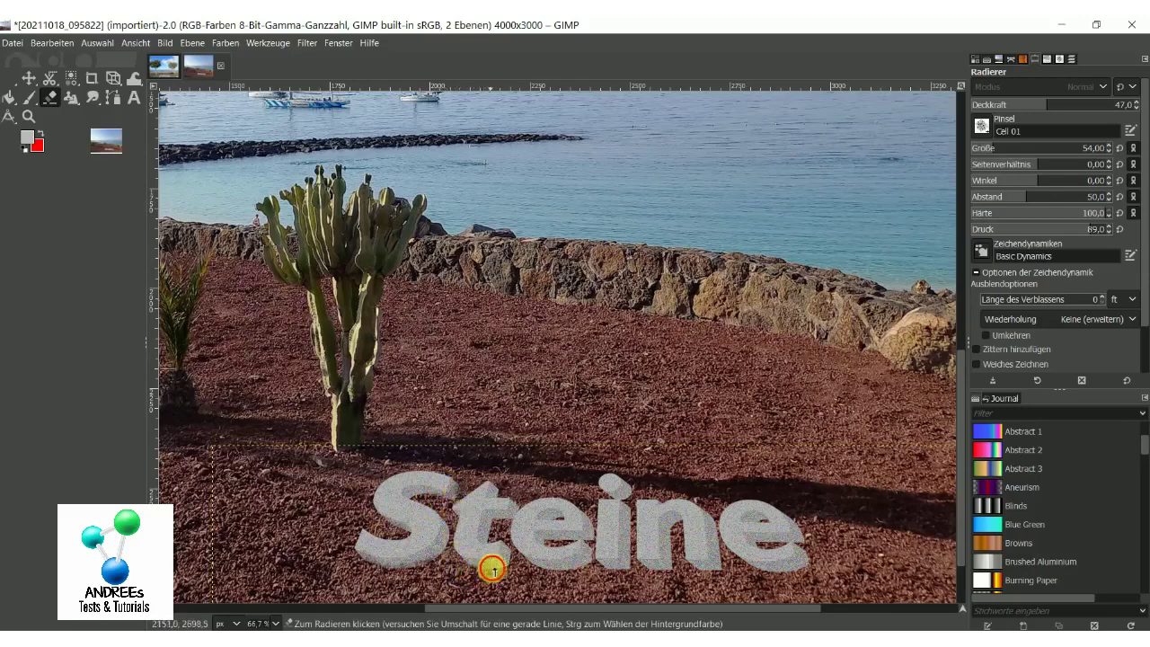
drag(499, 568, 505, 560)
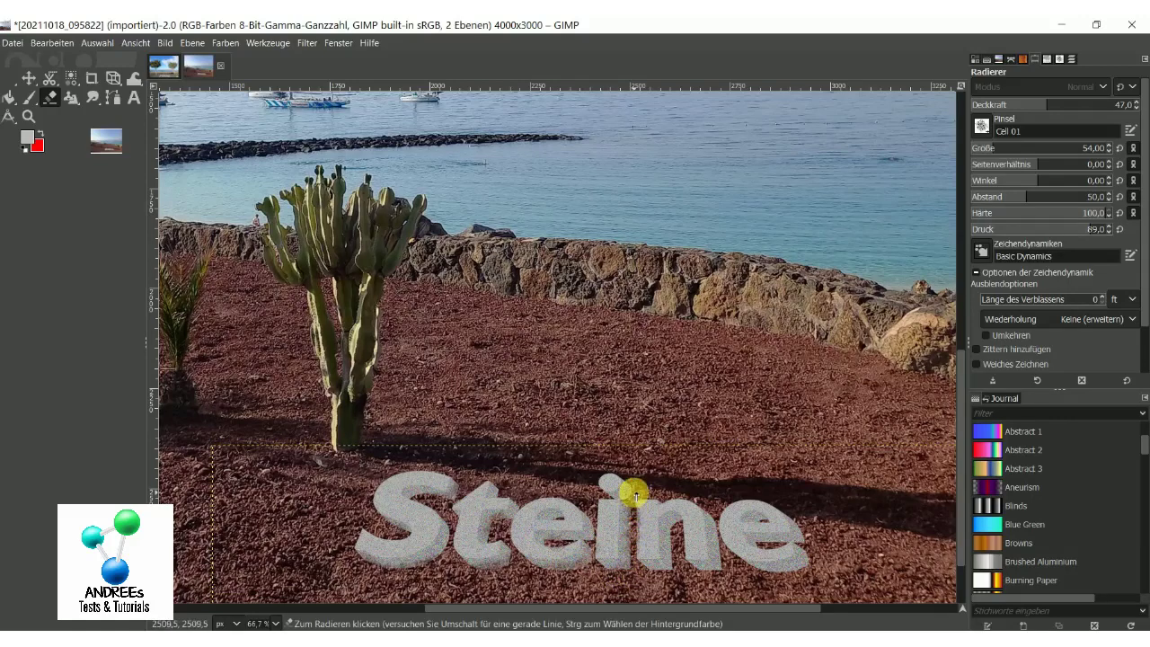
Fade the i, n and final e, soften the lower edges, and show the Layers list
click(632, 496)
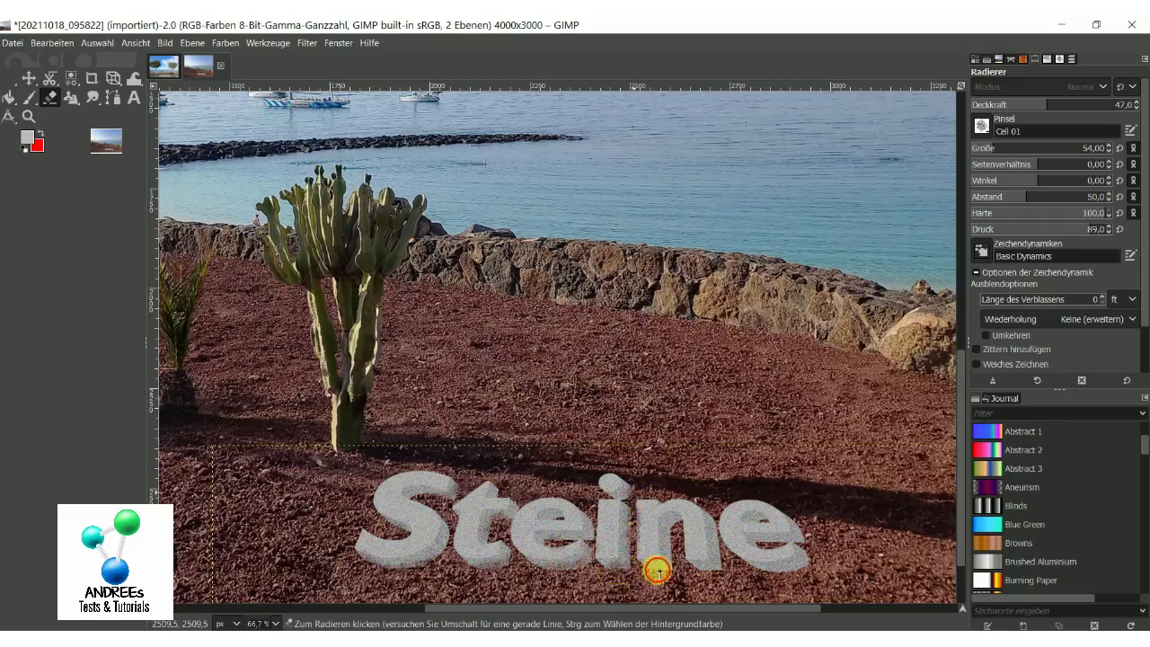
drag(658, 570, 671, 561)
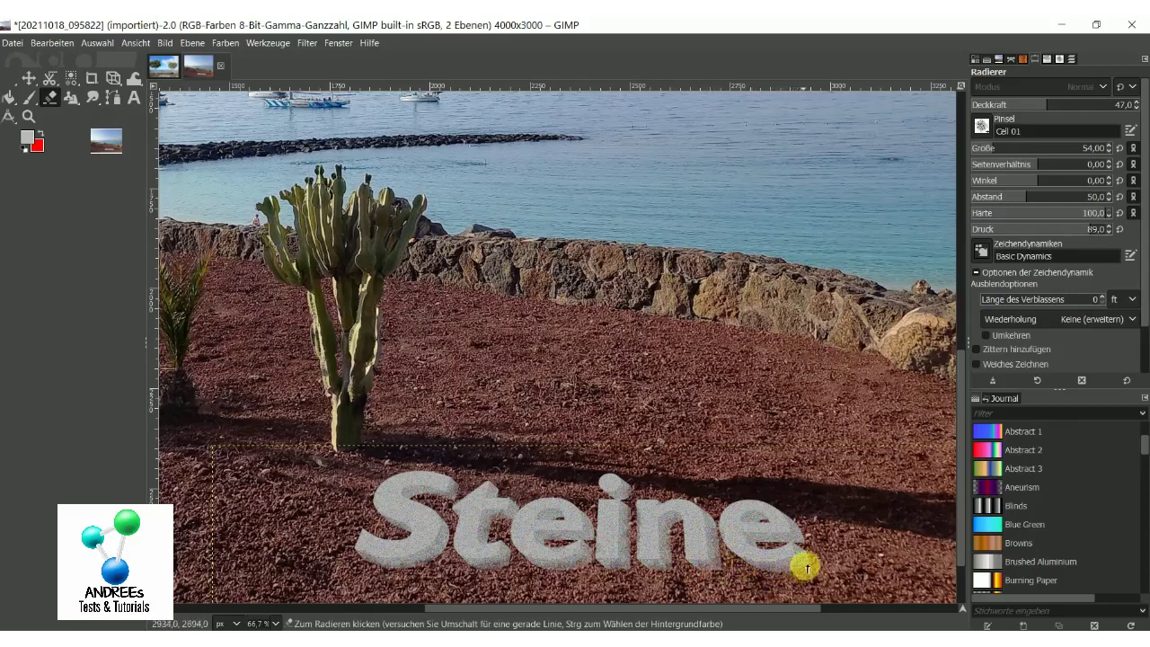
drag(810, 560, 772, 543)
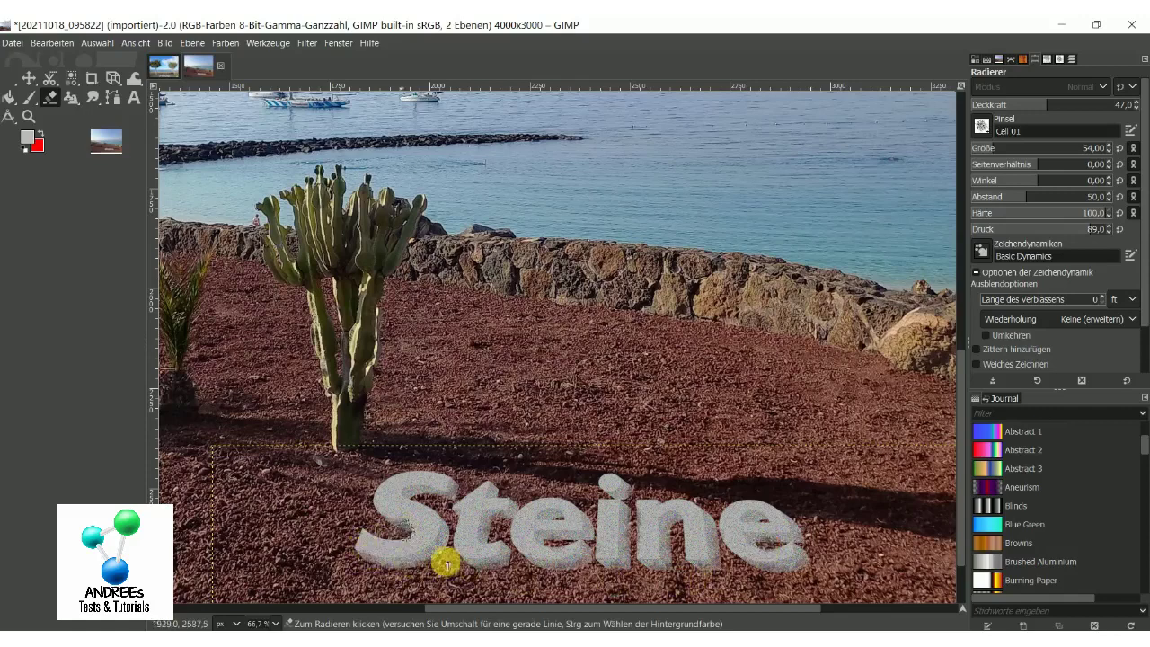
drag(390, 570, 625, 571)
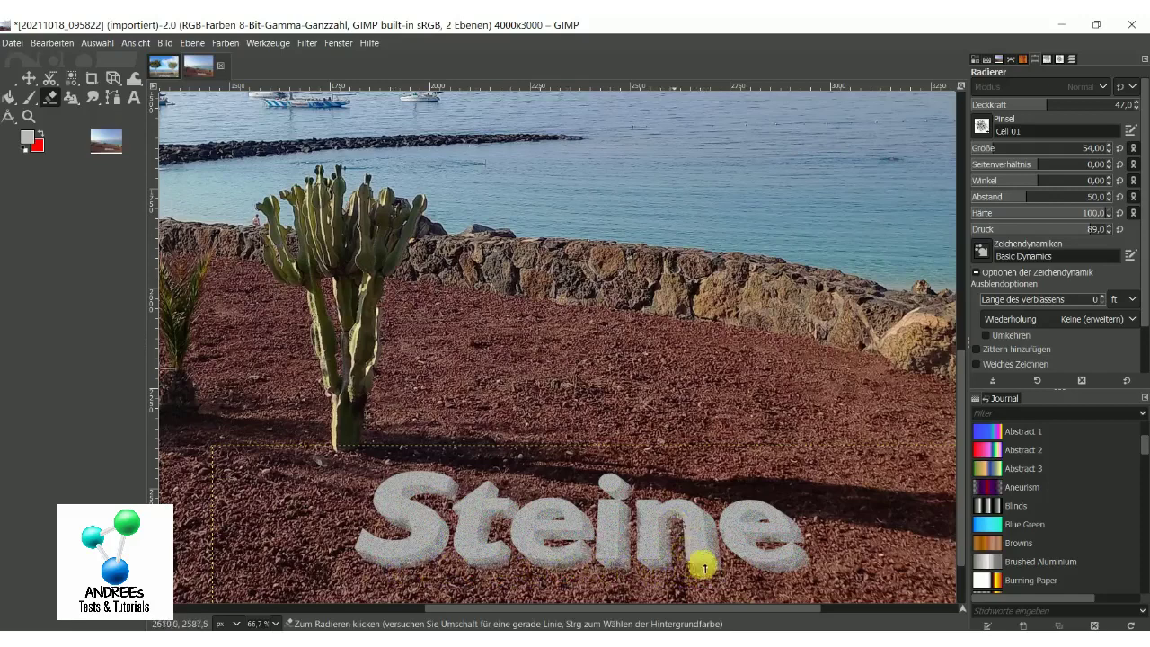
drag(767, 572, 792, 572)
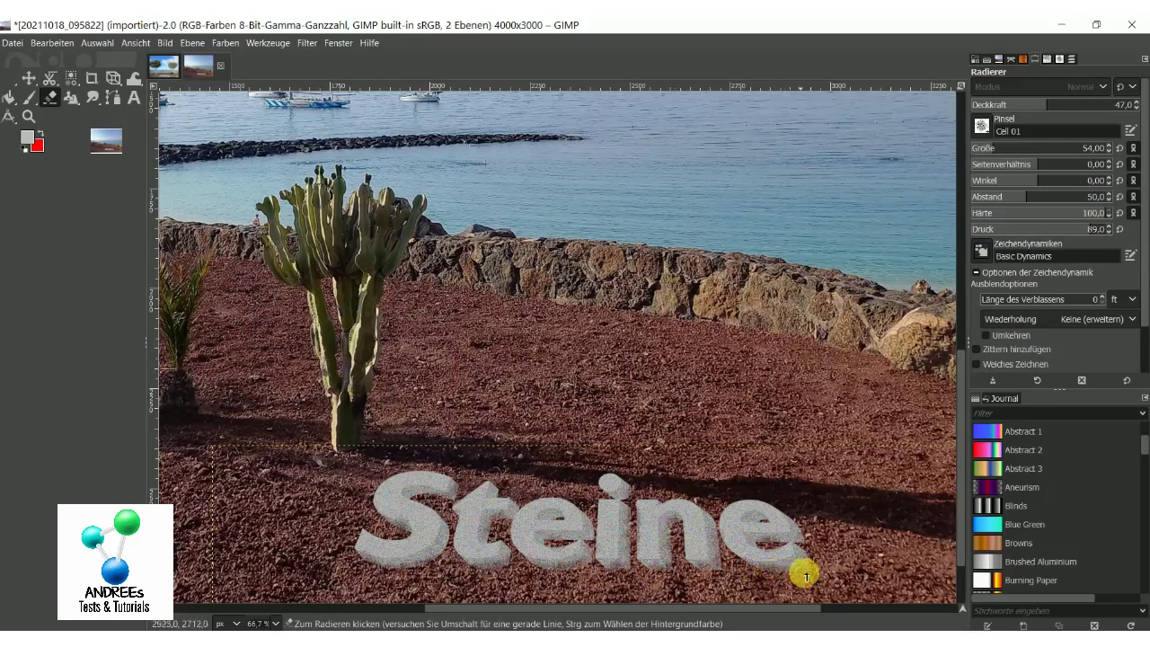
key(ctrl)
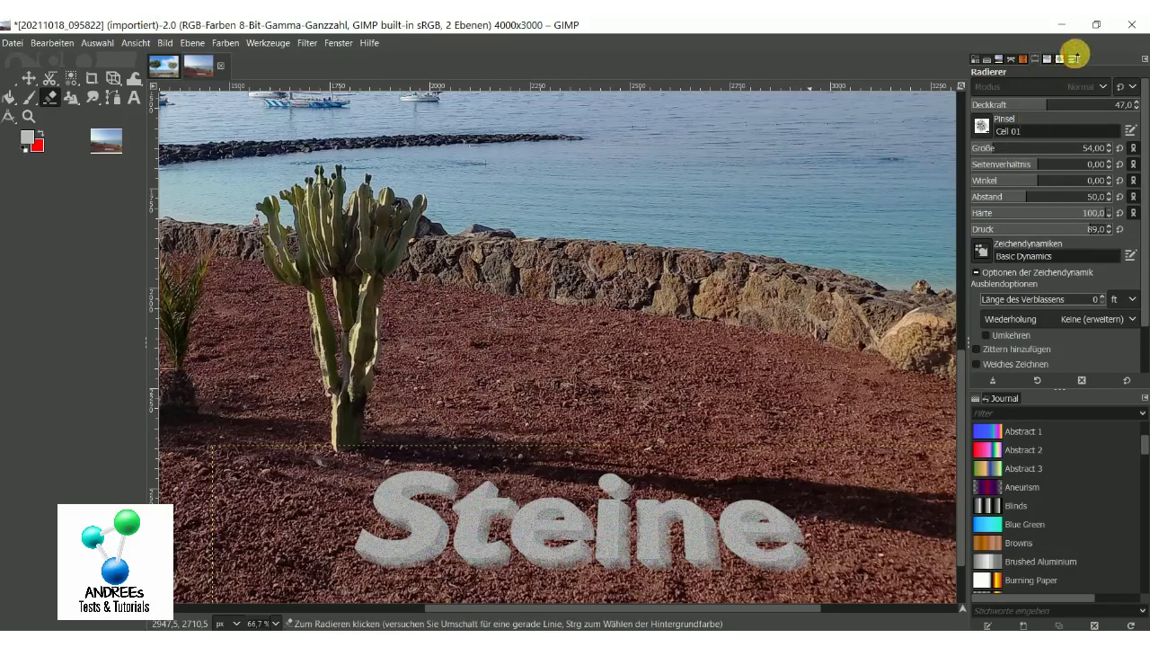
click(1074, 57)
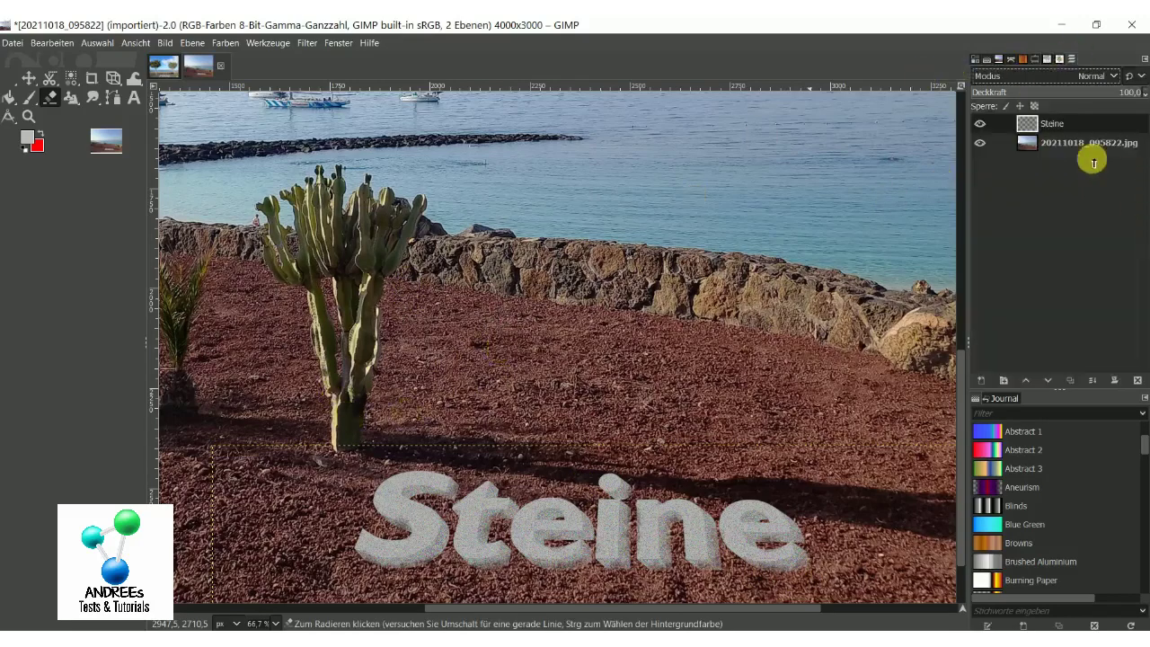
Select the Steine layer, preview a Long Shadow and cancel it, then reopen the filters
click(1031, 123)
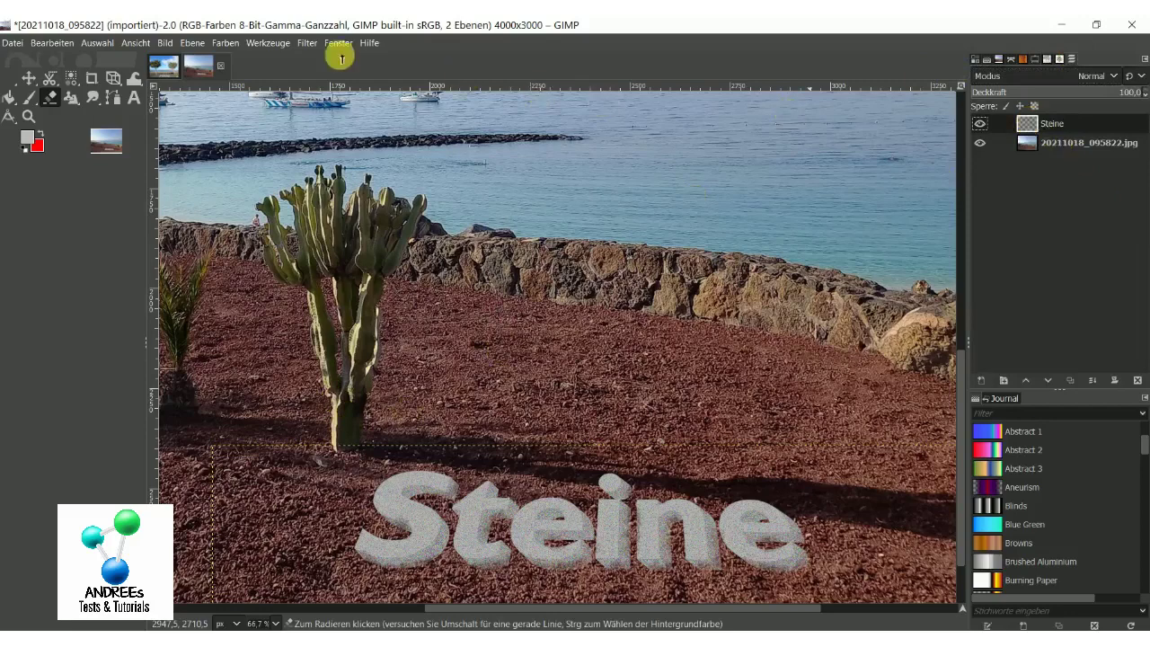
click(306, 42)
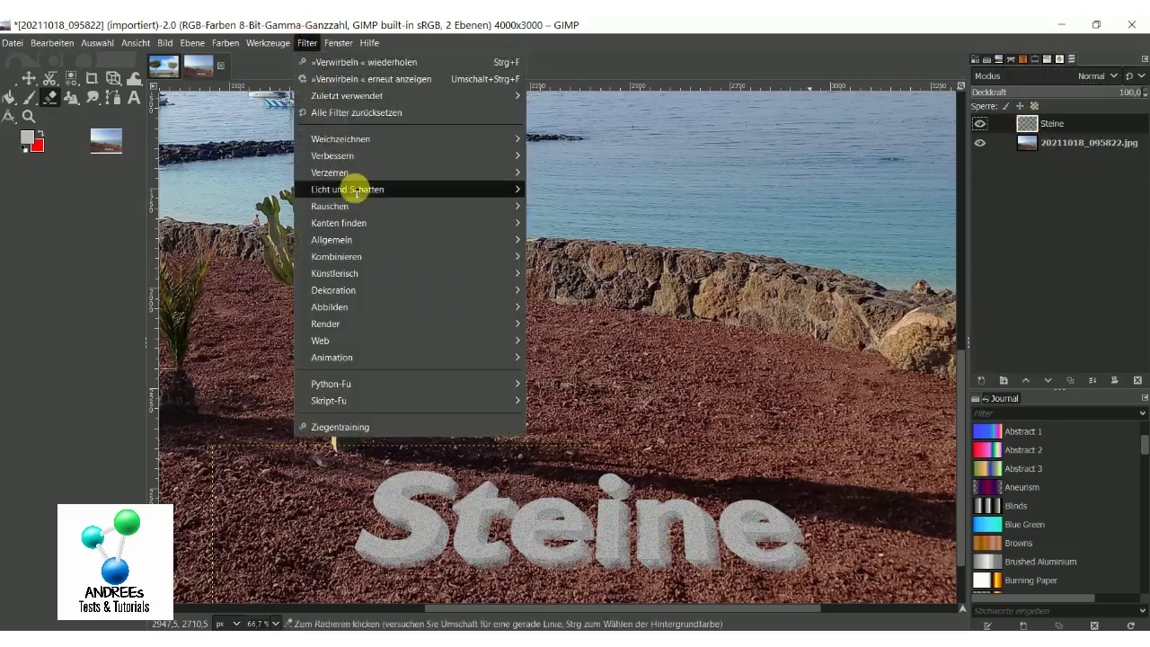
mouse_move(348, 189)
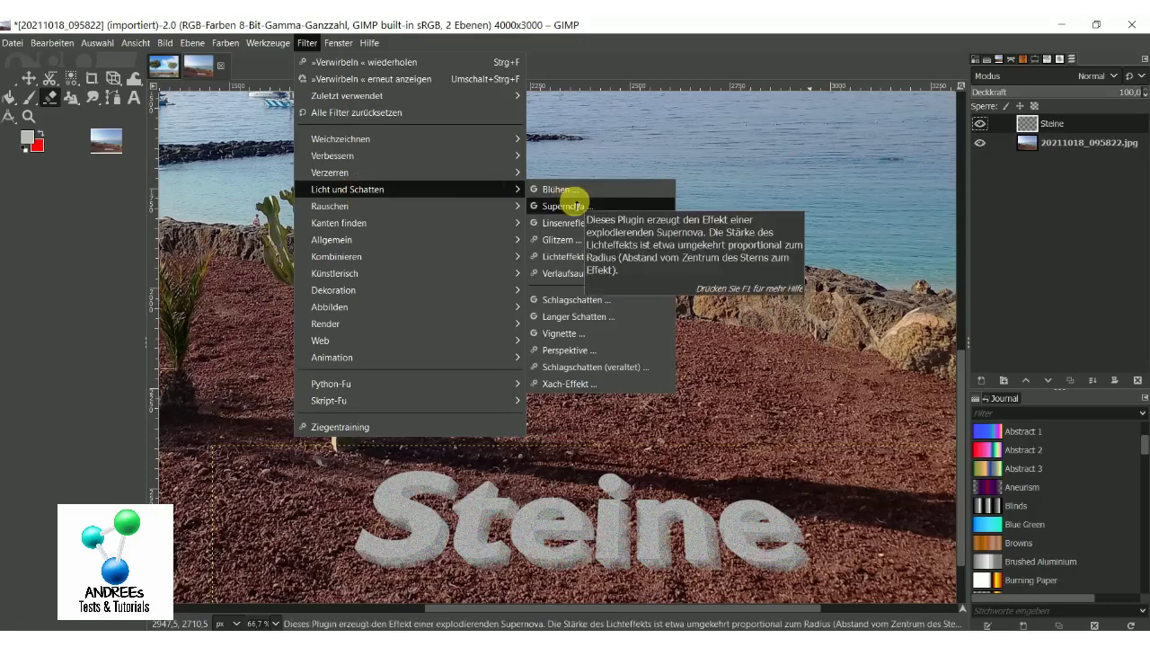
click(590, 317)
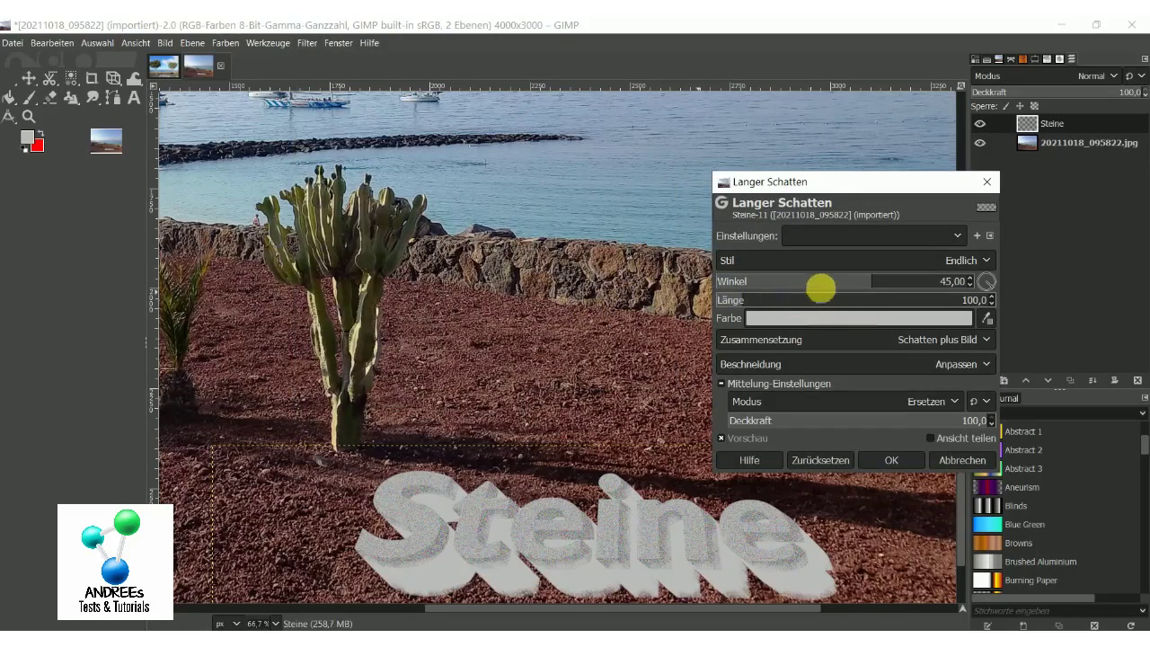
click(985, 186)
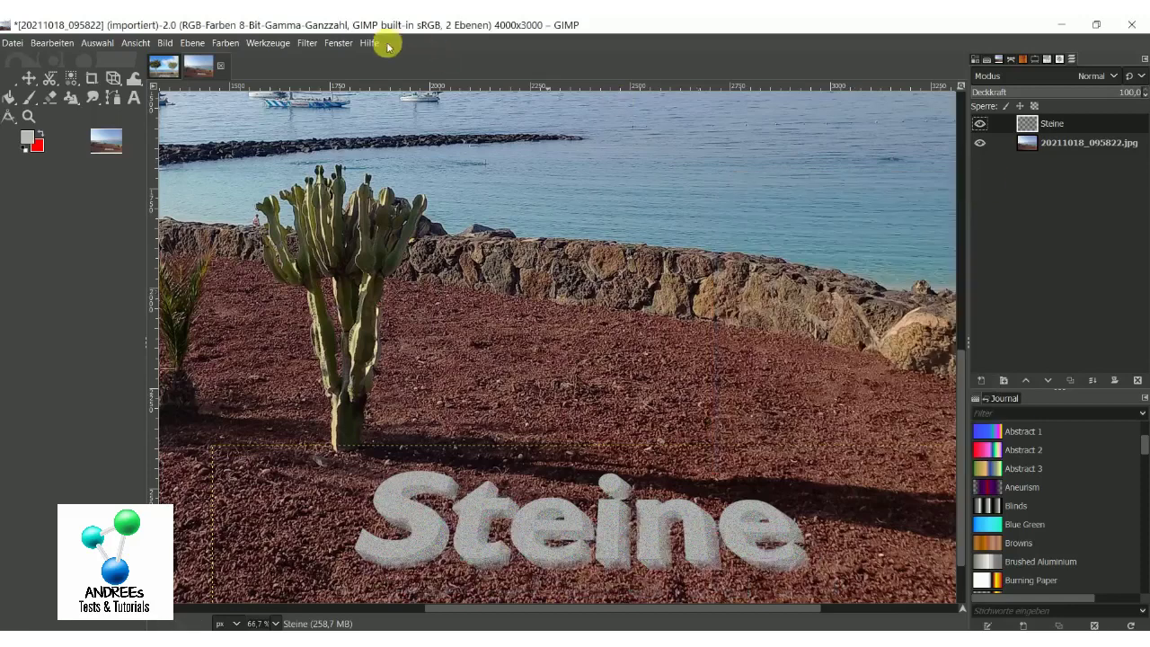
click(306, 42)
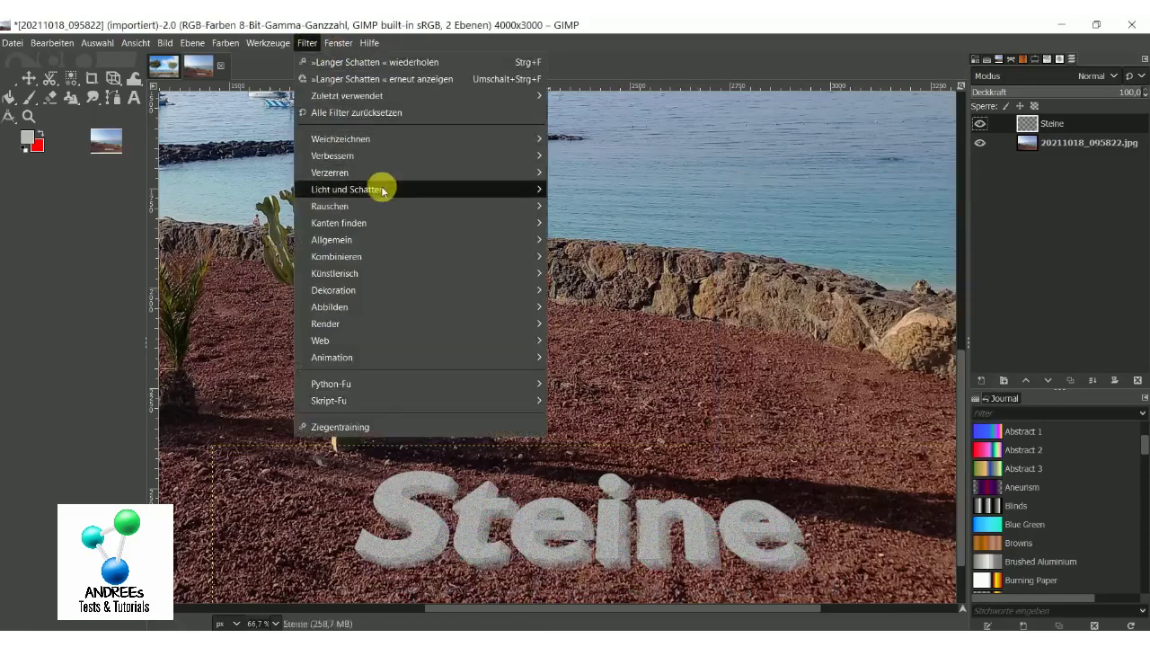
Add a drop shadow to the Steine text with offset X 28.6, Y 22.9, blur 10, opacity about 1.1
click(592, 301)
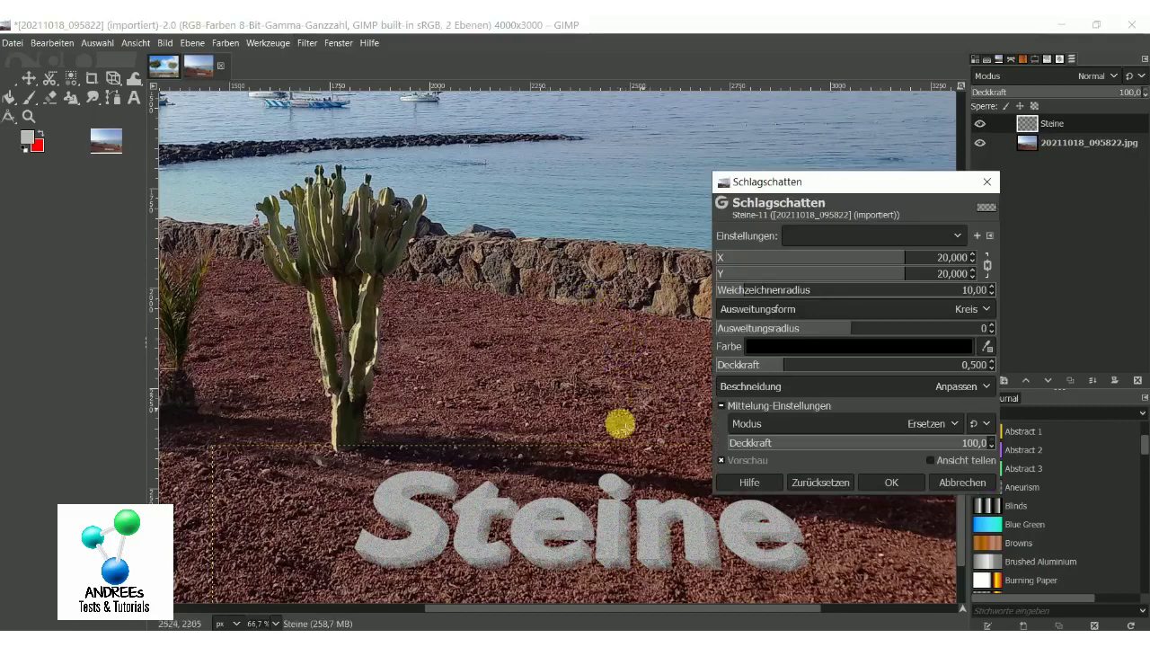
drag(823, 365, 988, 372)
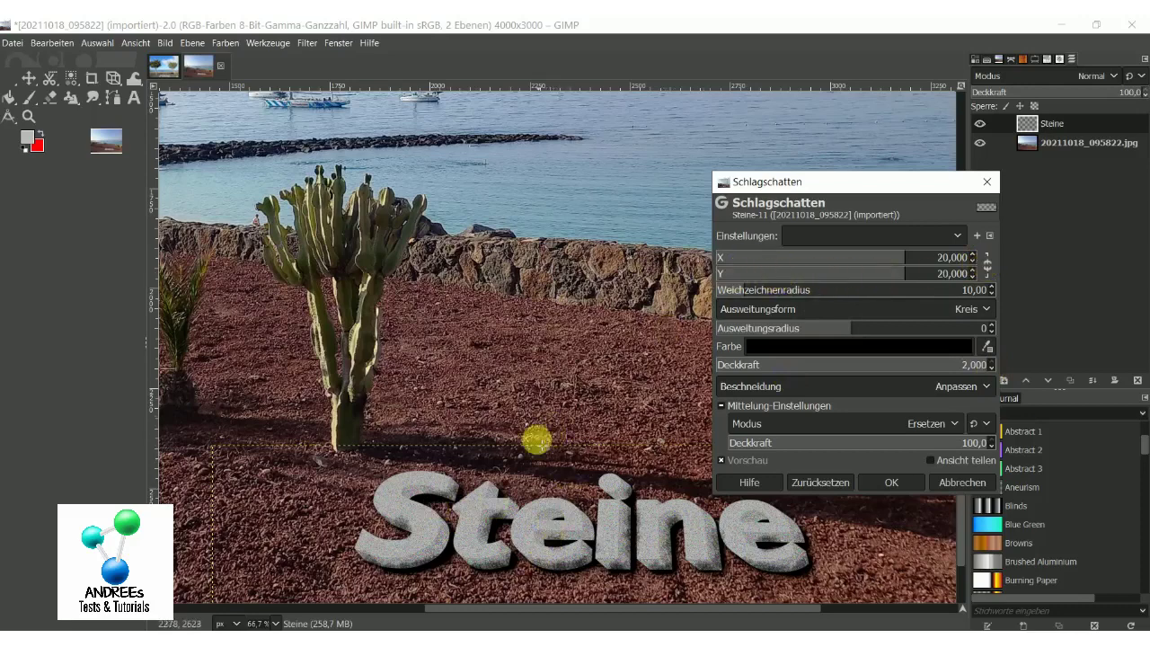
mouse_move(834, 268)
mouse_down()
mouse_move(795, 267)
mouse_move(909, 273)
mouse_up()
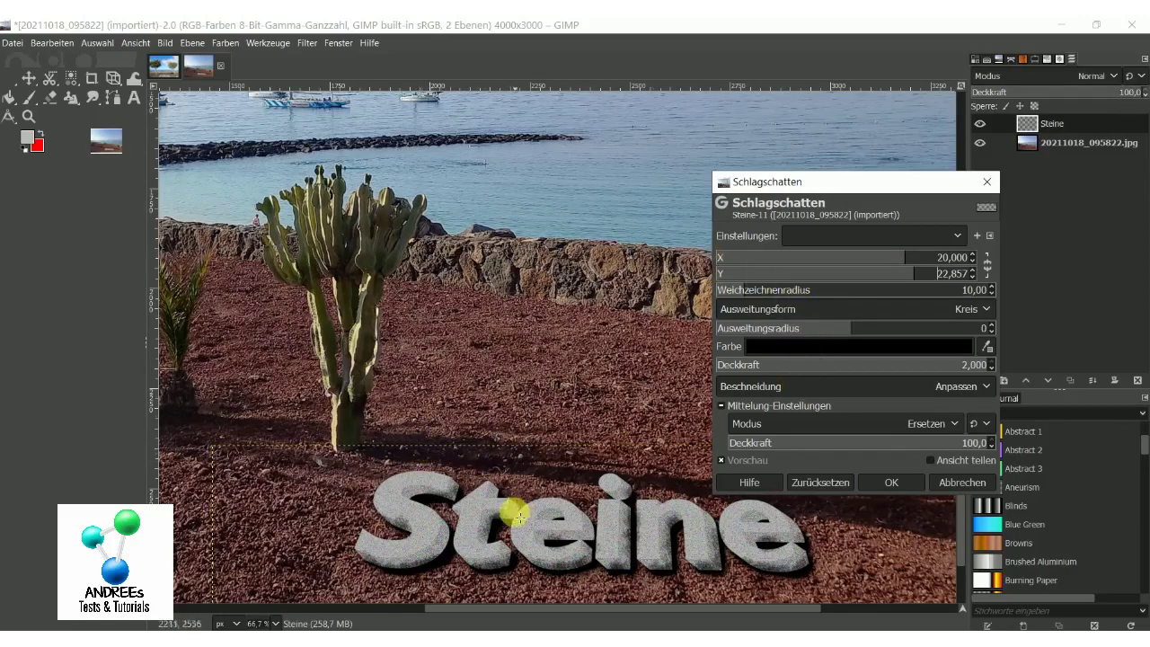
click(870, 256)
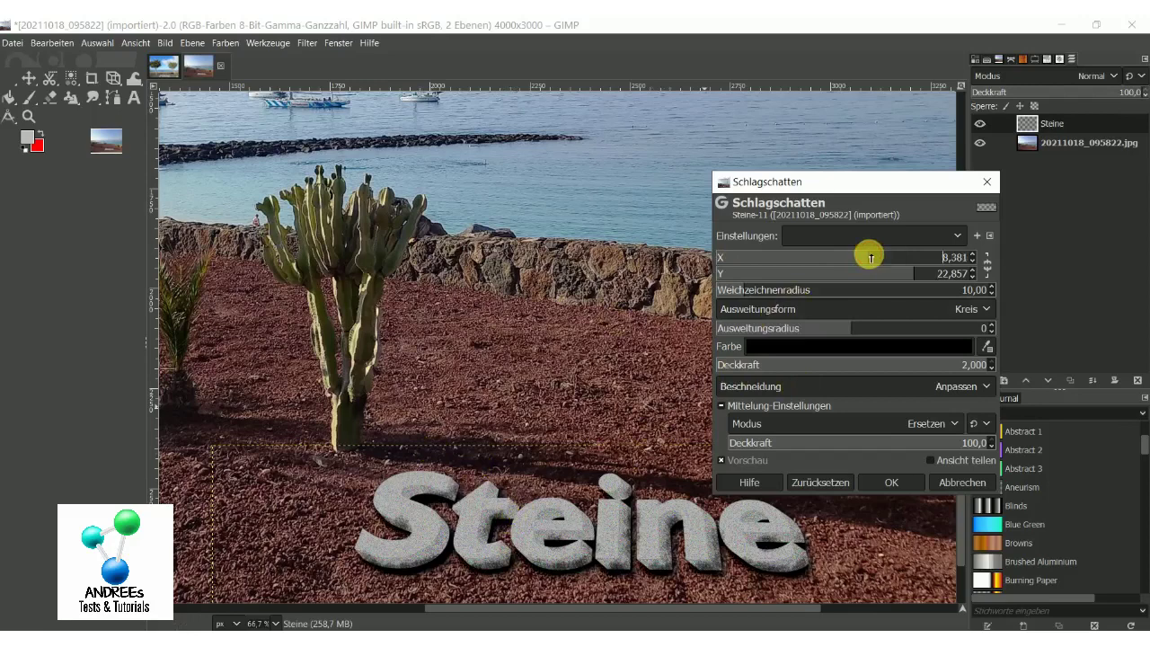
drag(869, 256, 935, 256)
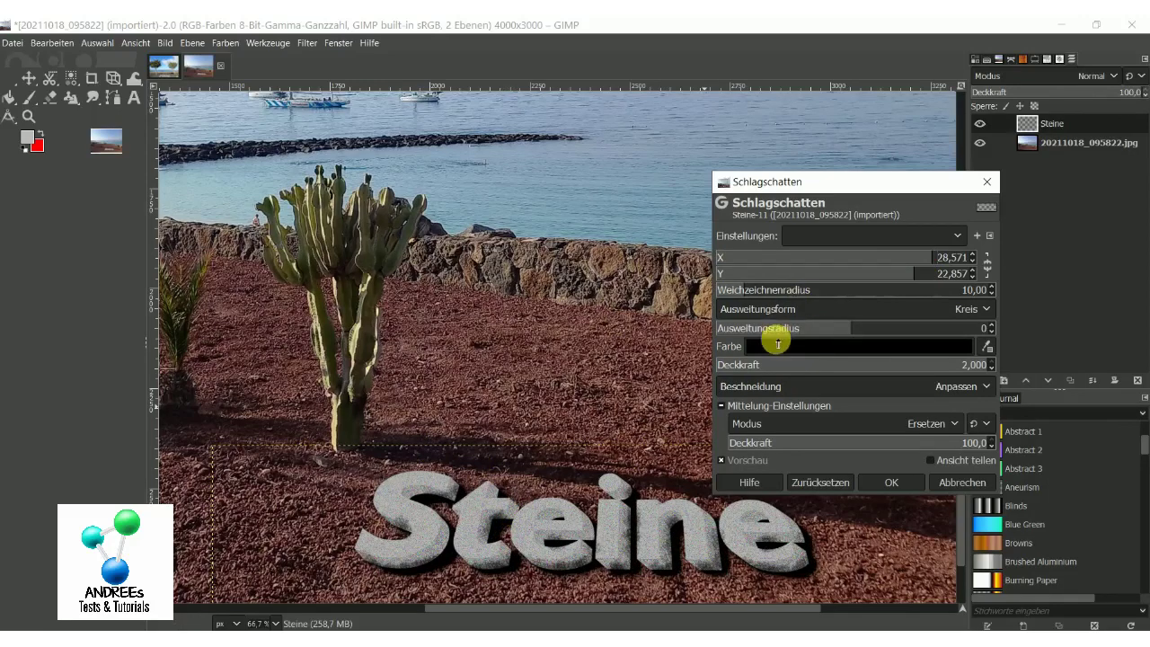
drag(913, 363, 854, 365)
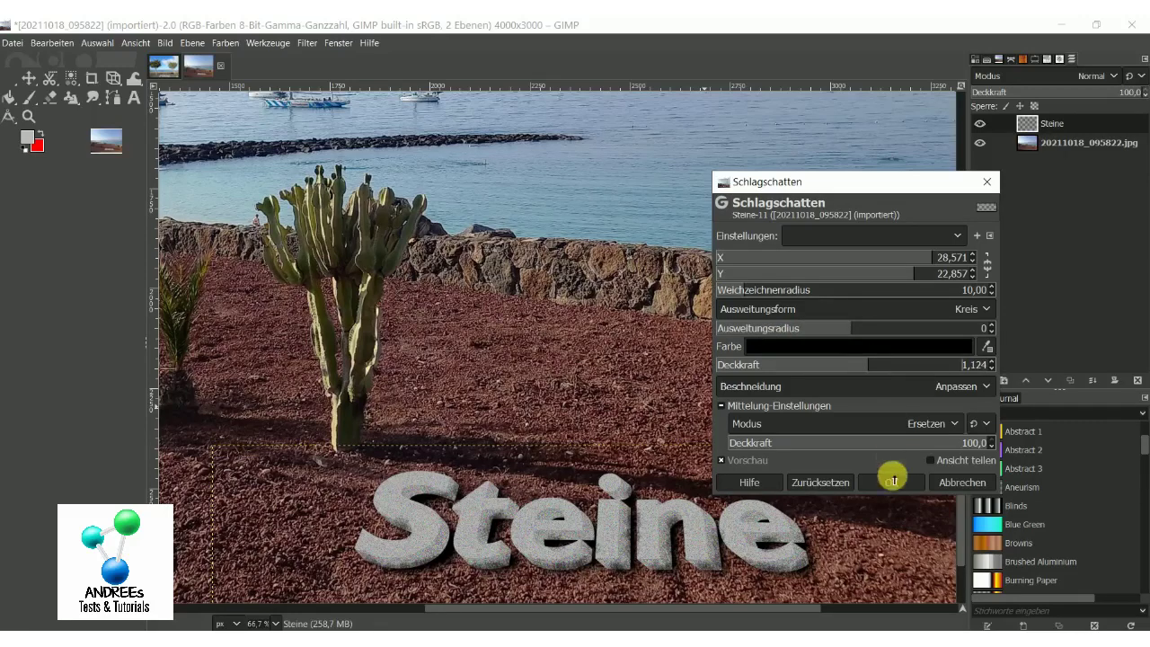
click(894, 480)
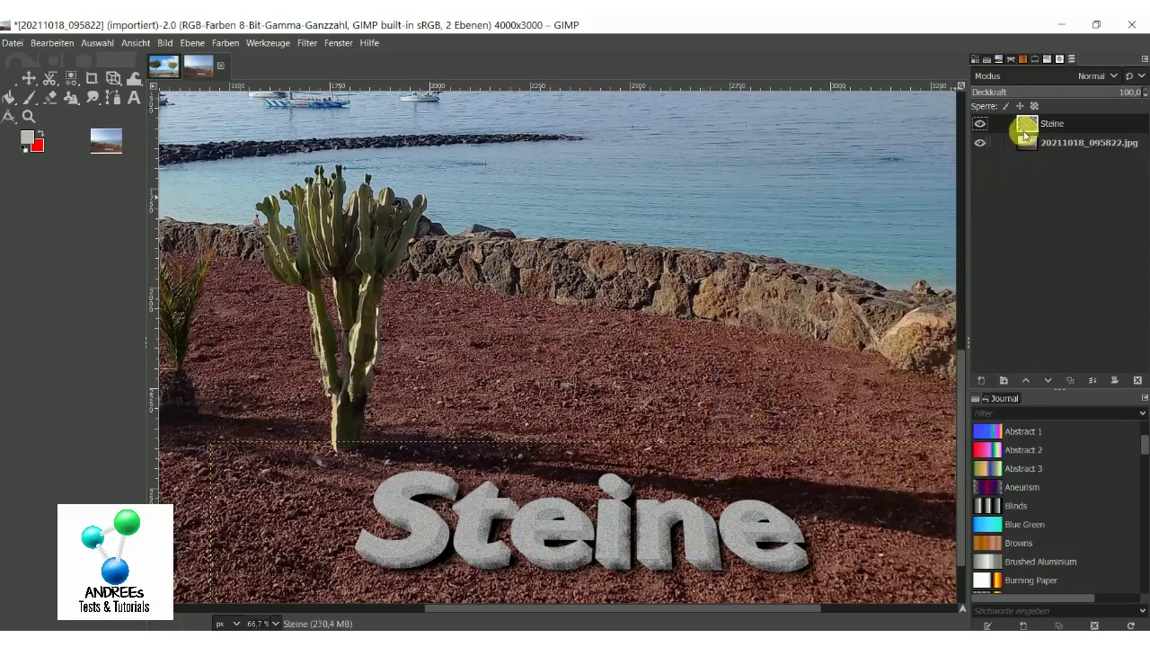
Select the beach photo layer and zoom to 25% to view the whole composite
click(1025, 142)
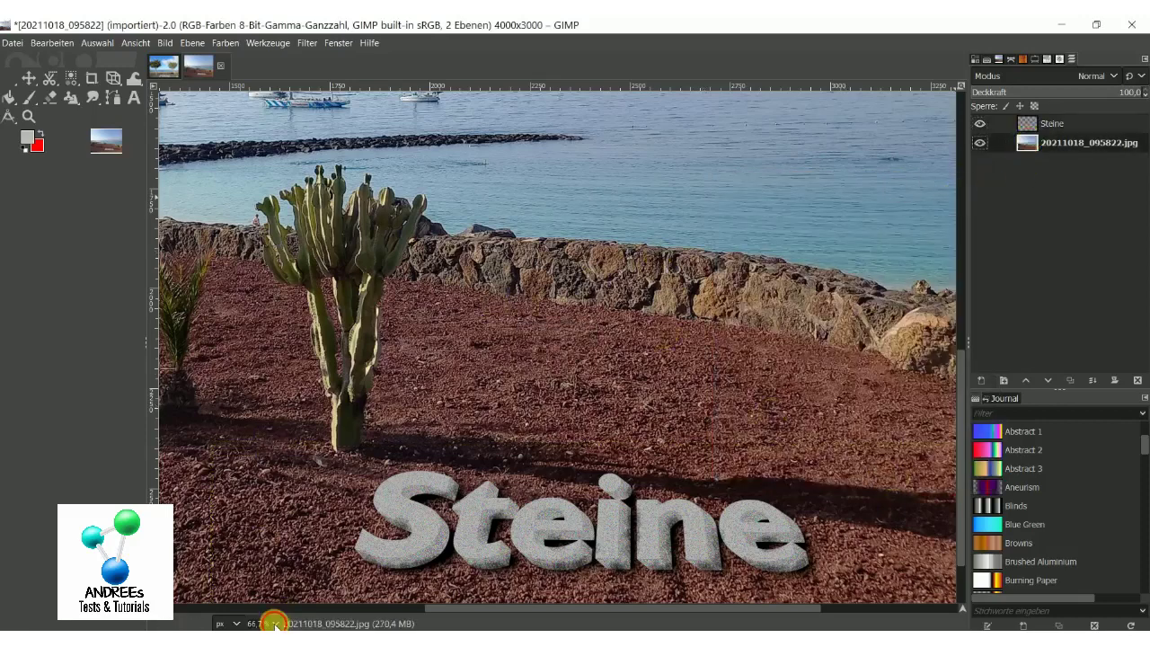
click(274, 623)
click(270, 577)
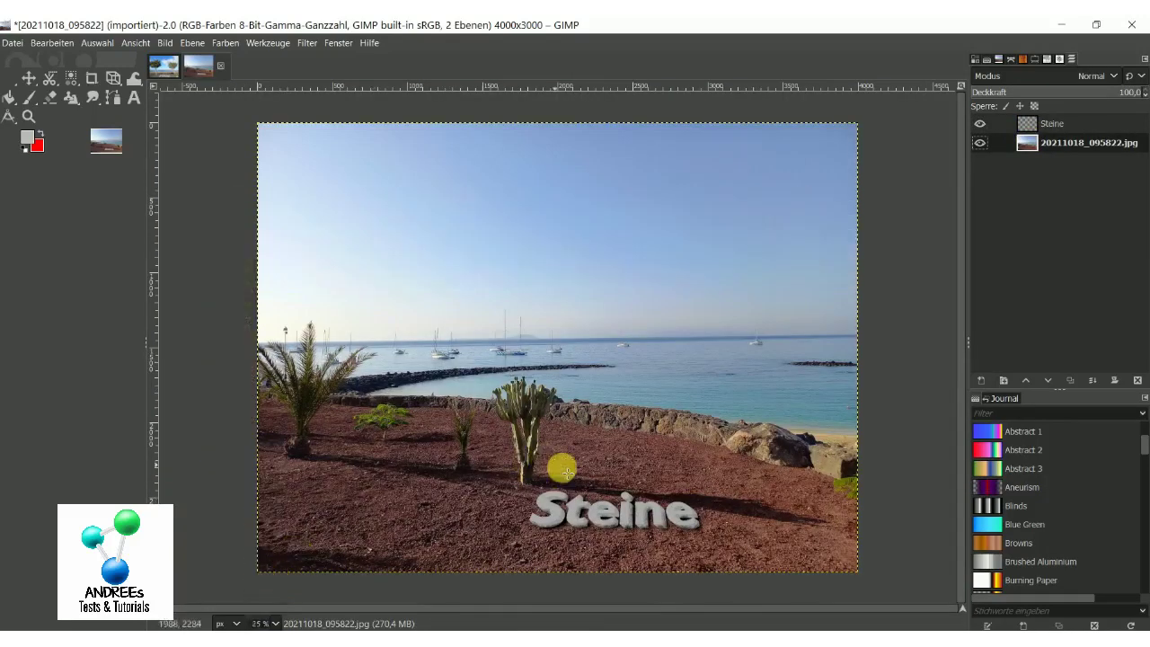